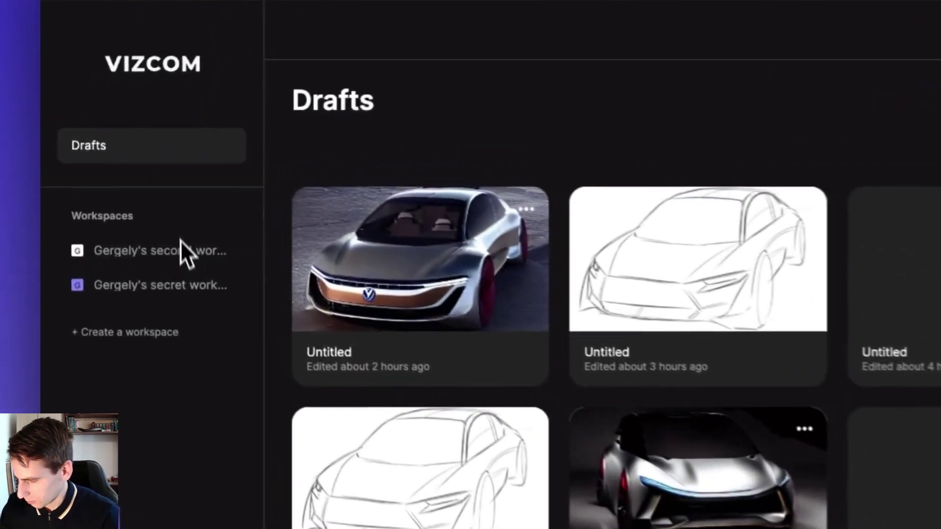
Open the workspace, create a new file and go through the introduction to the editor's features.
click(116, 189)
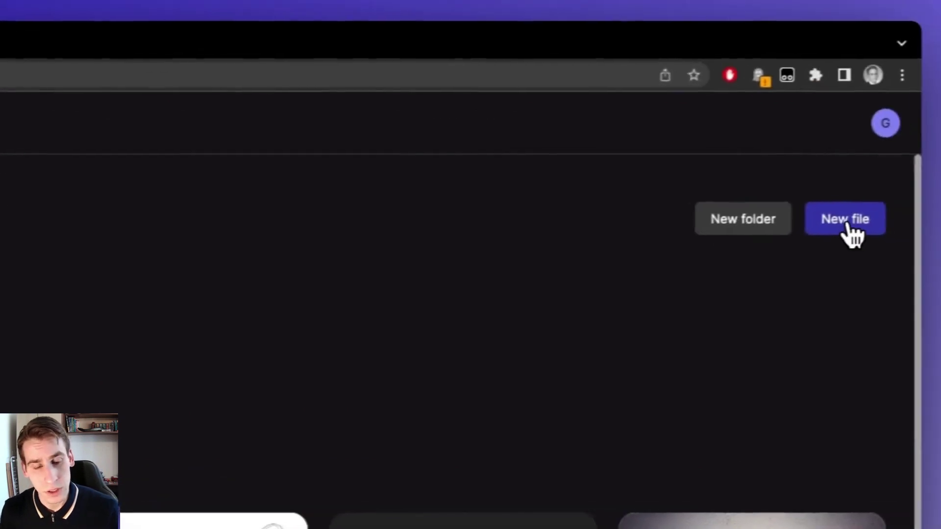
click(845, 219)
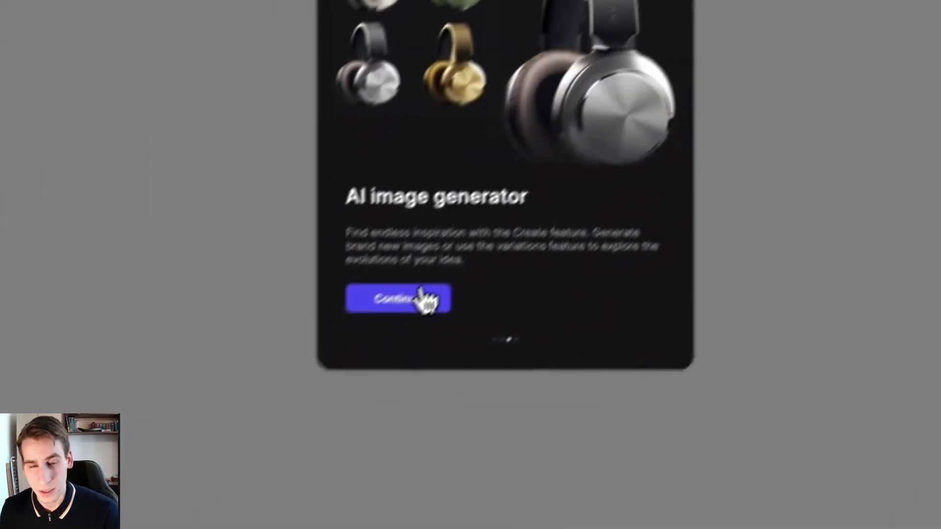
click(426, 300)
click(456, 274)
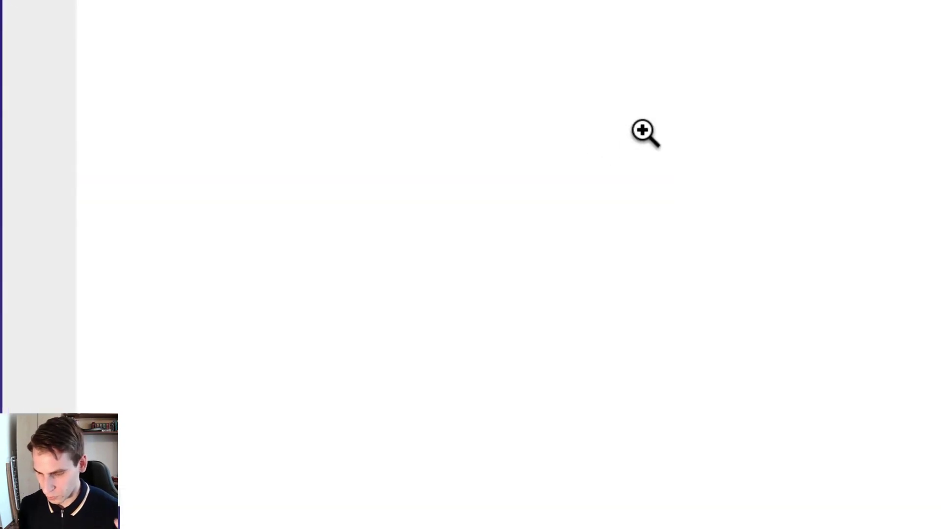
drag(115, 421, 392, 423)
key(ctrl+z)
drag(88, 256, 940, 259)
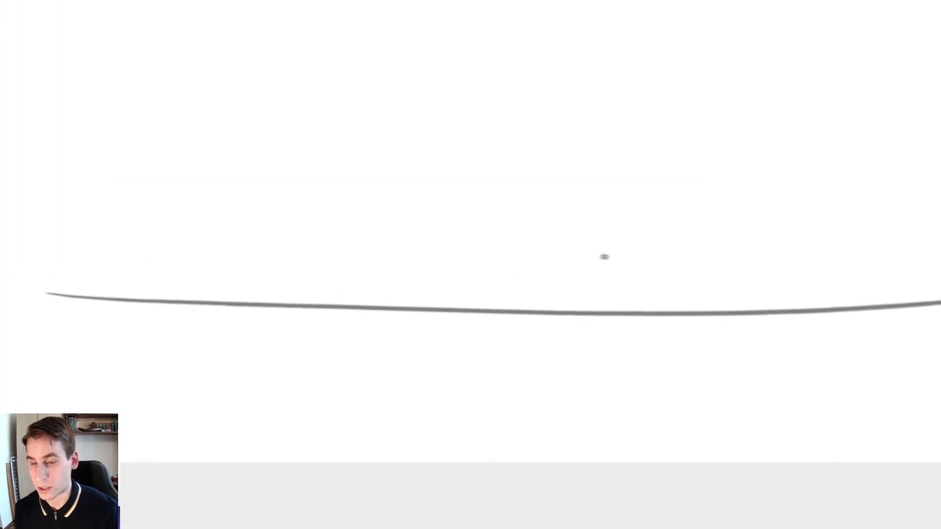
key(ctrl+z)
Sketch the side view of a low sneaker with a swoosh, outlining the sole, toe, heel and collar.
drag(117, 275, 940, 221)
drag(70, 211, 205, 274)
drag(163, 327, 205, 278)
drag(177, 296, 482, 167)
drag(280, 231, 790, 10)
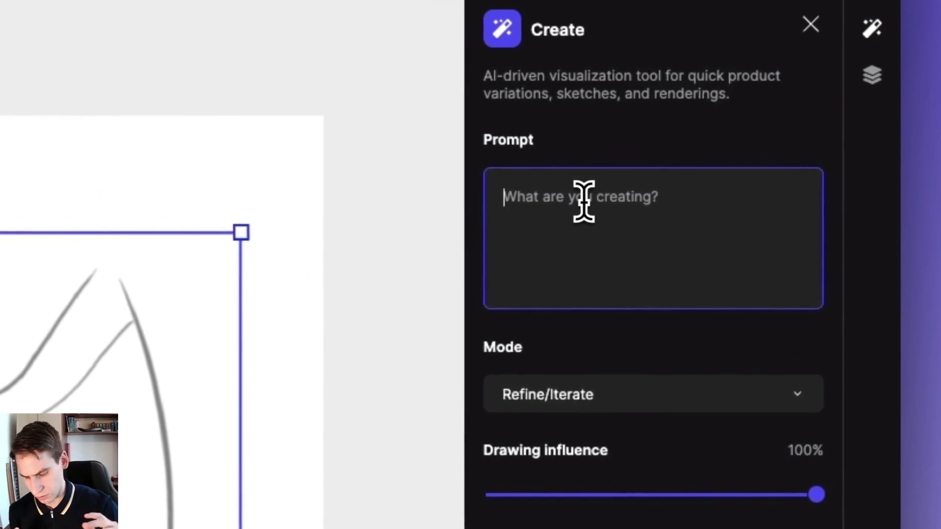
Enter the generation prompt "Nike sneaker design concept, running shoe, special foam".
text(Nike sneaker)
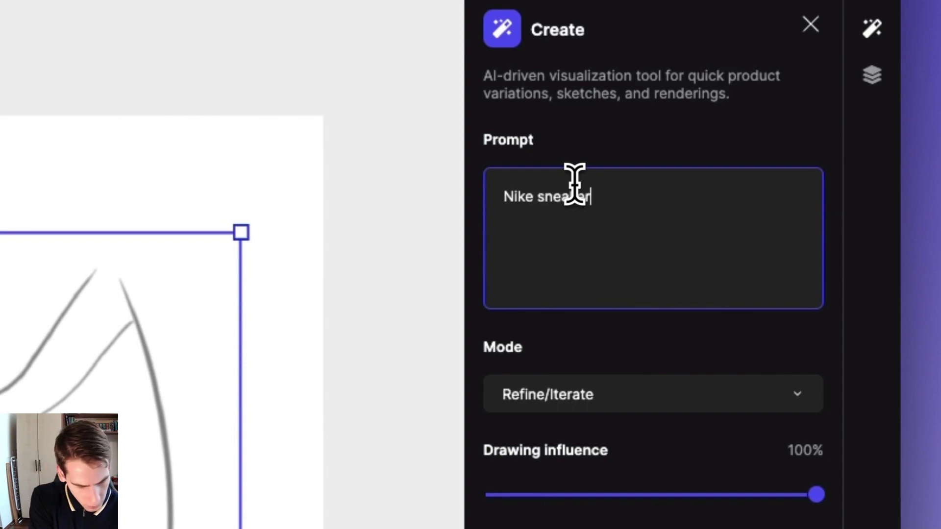
text( design concept, ru)
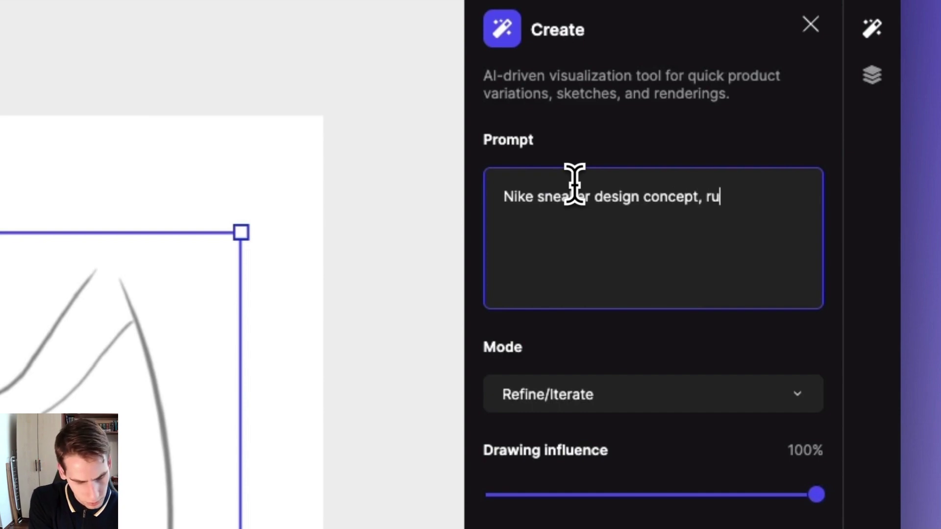
text(nning shoe, special foam)
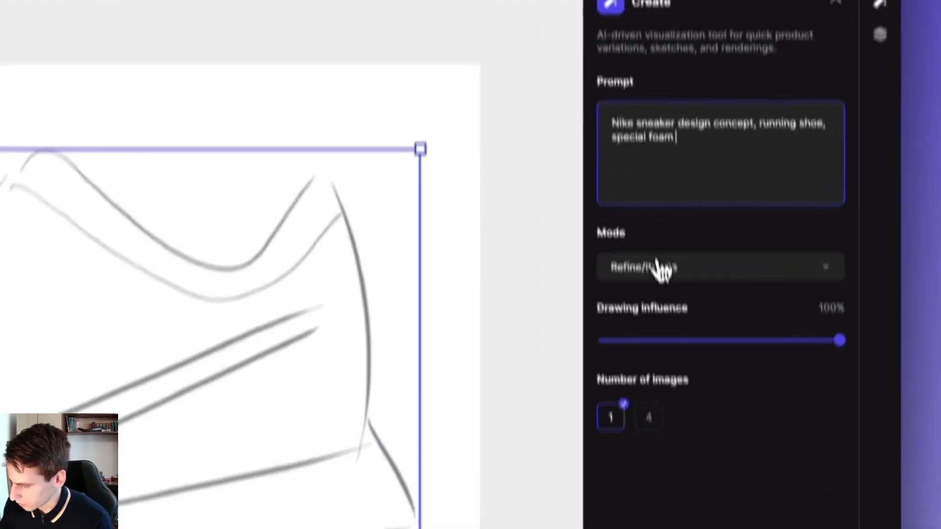
Set the mode to Render and generate four images from the sneaker sketch.
click(581, 394)
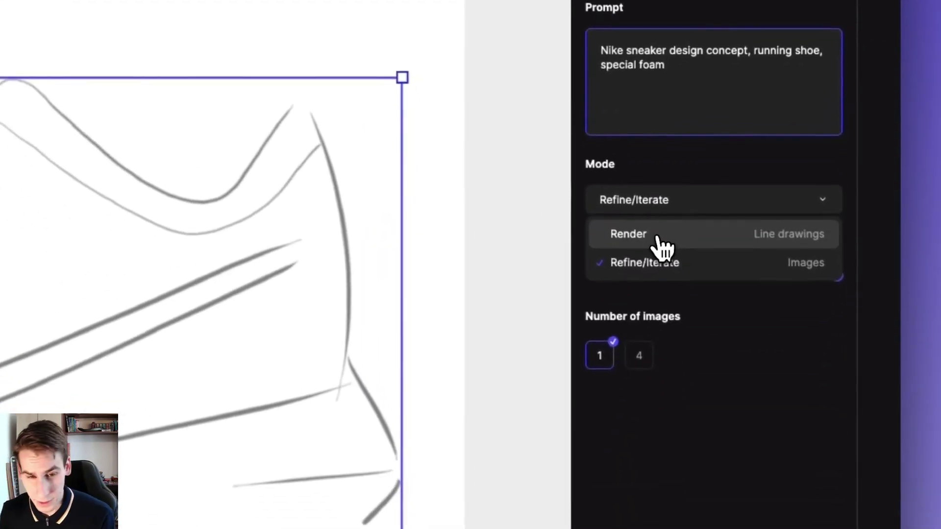
click(657, 237)
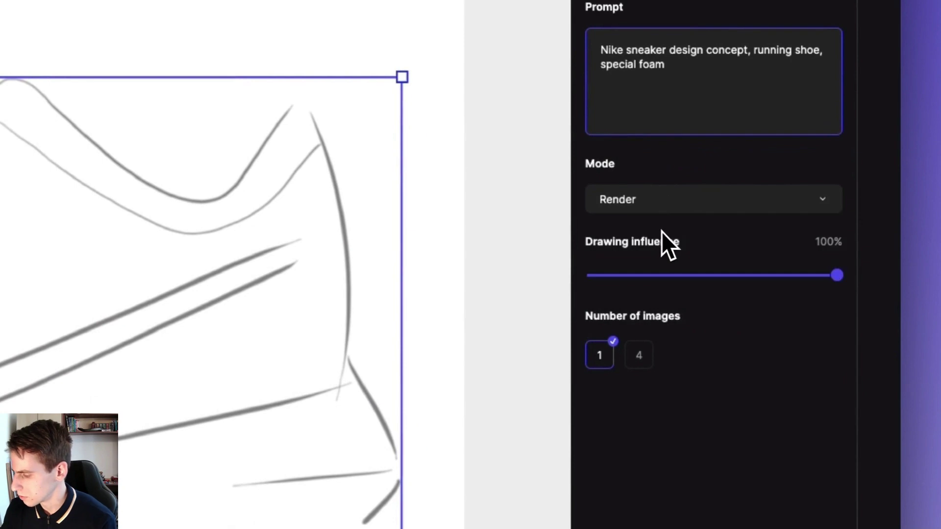
click(691, 206)
click(701, 237)
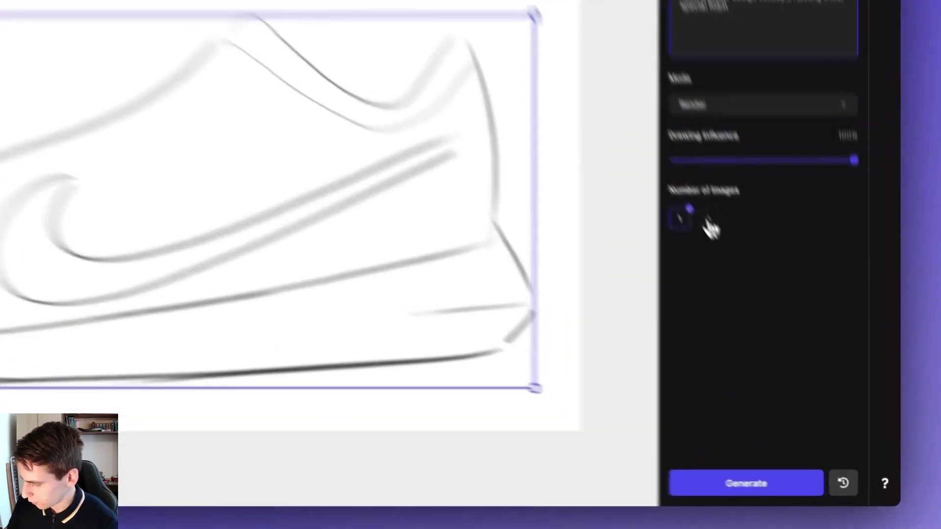
click(770, 311)
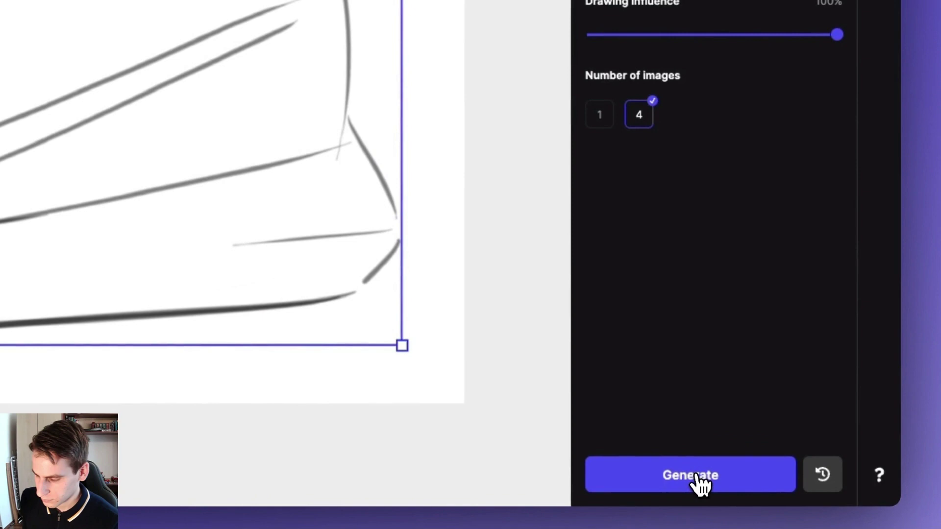
click(695, 475)
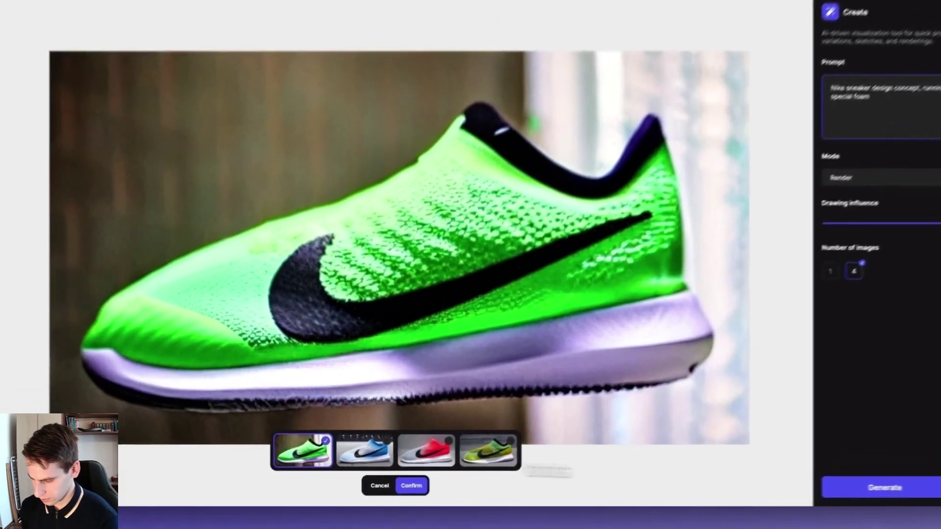
Preview the blue, red and olive-green sneaker renders and include them in the selection.
click(362, 460)
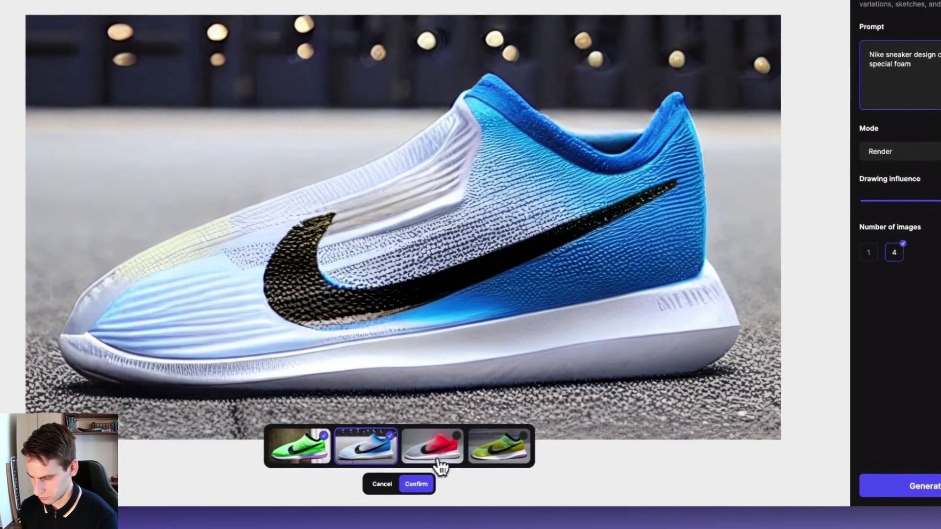
click(437, 461)
click(497, 456)
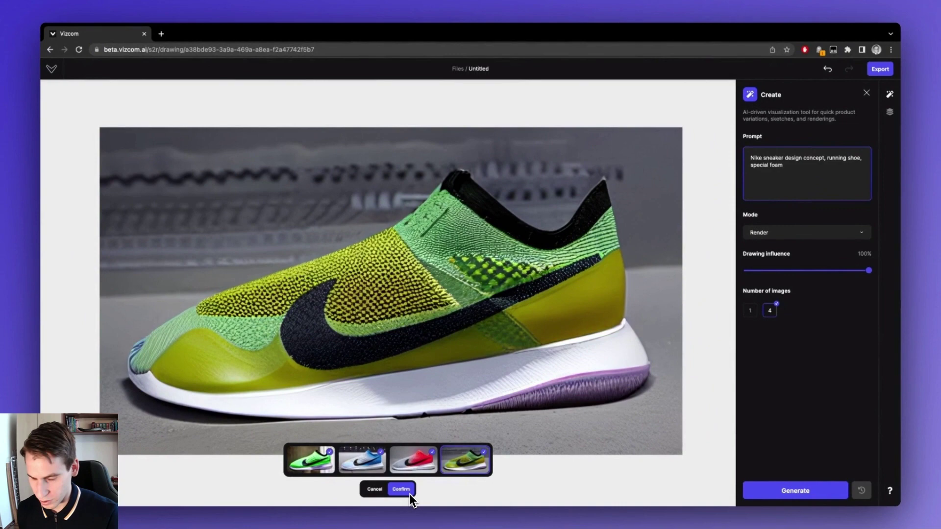
Compare the four generated sneaker renders by switching between them.
click(414, 466)
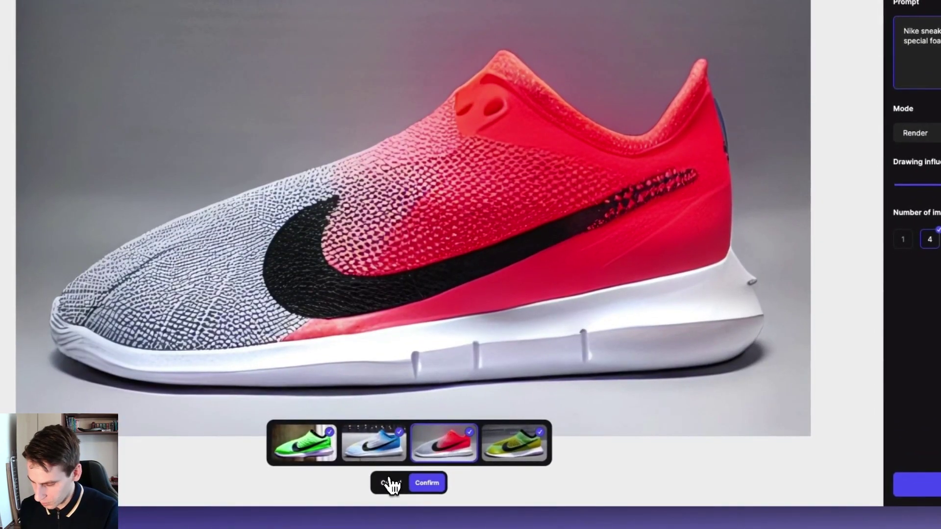
click(386, 453)
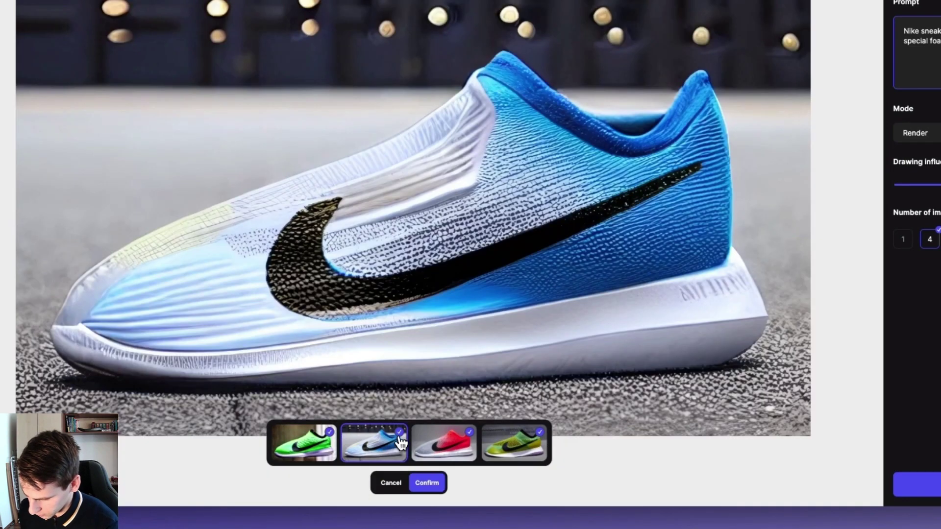
click(399, 433)
click(466, 440)
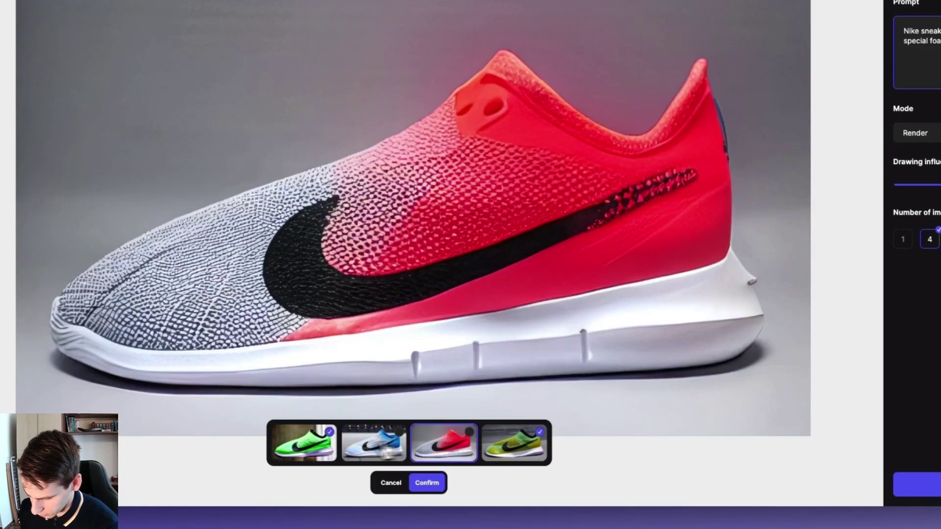
click(324, 450)
click(399, 456)
click(434, 445)
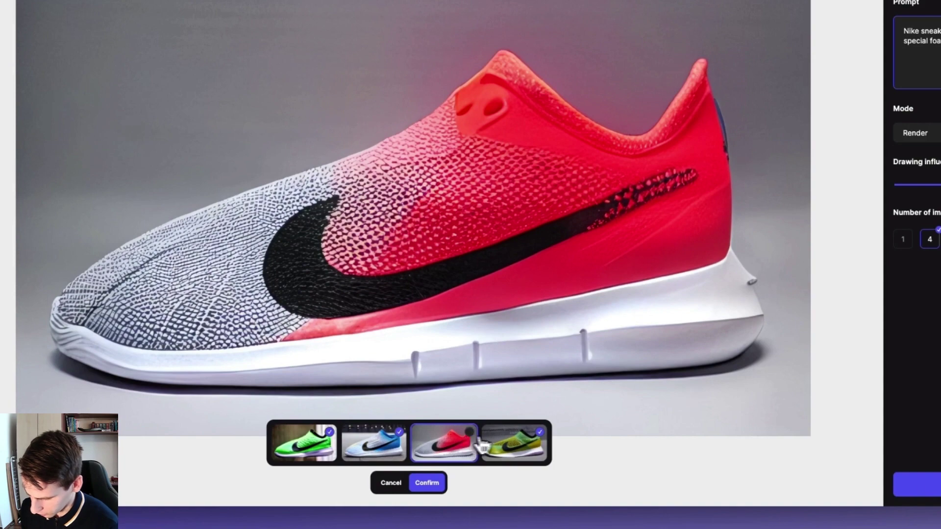
click(536, 443)
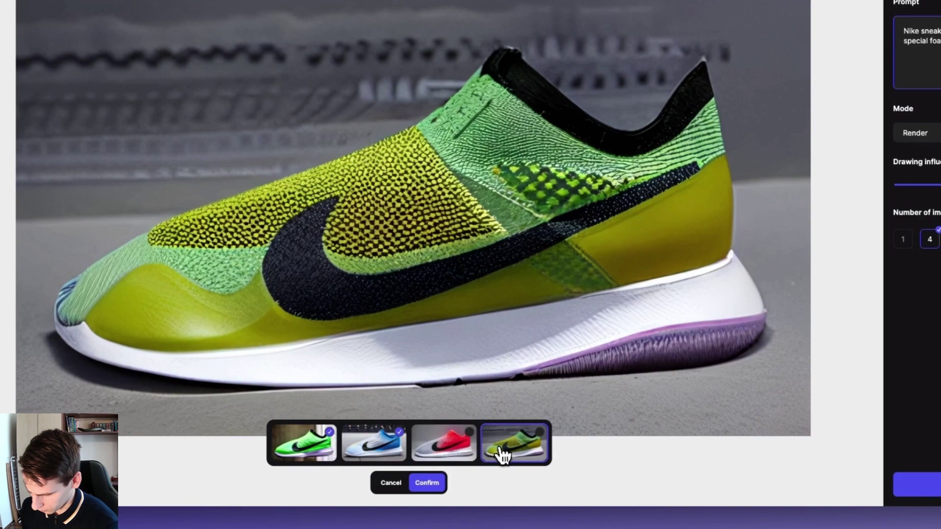
click(461, 448)
click(512, 452)
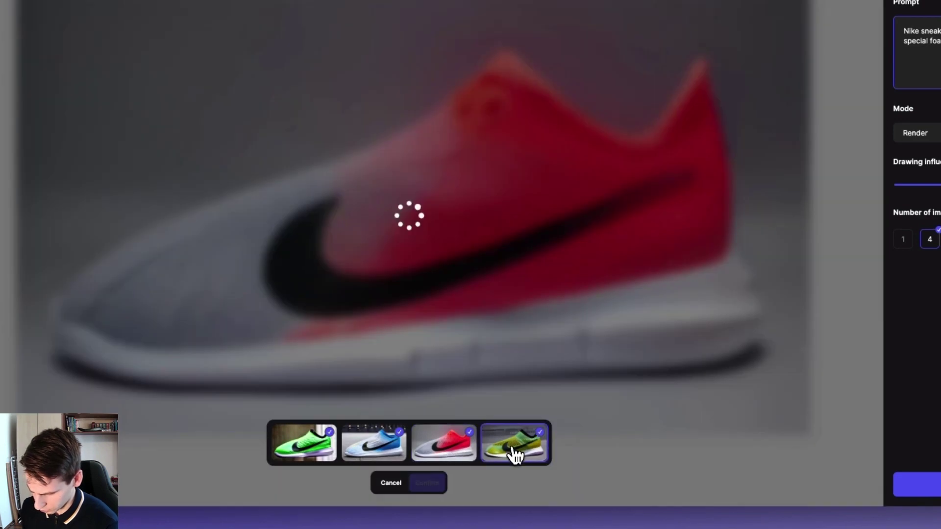
click(372, 456)
click(326, 452)
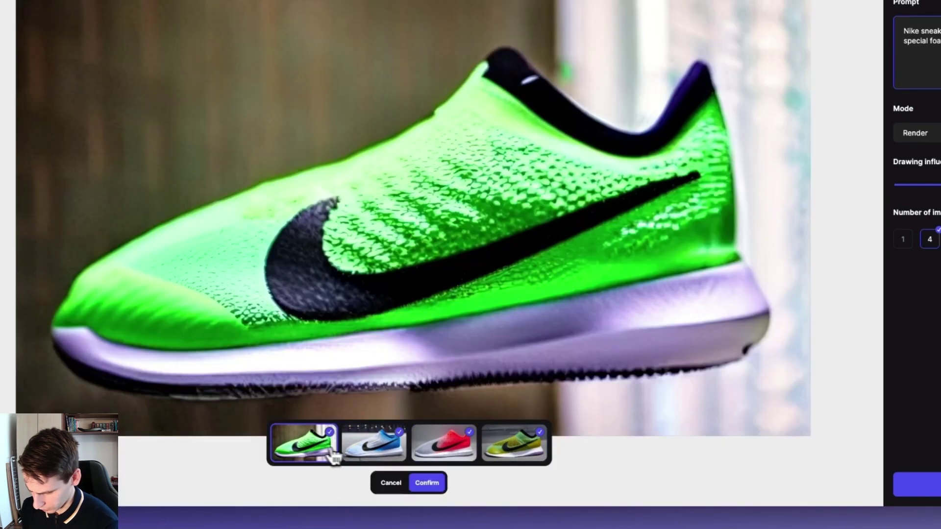
click(374, 454)
click(326, 452)
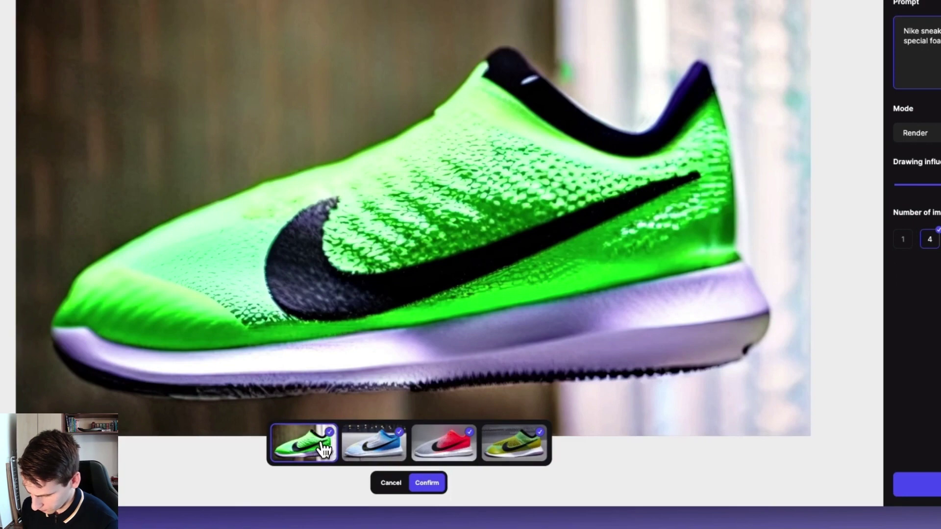
Exclude the bright green sneaker render and confirm the blue, red and olive-green ones.
click(358, 451)
click(526, 448)
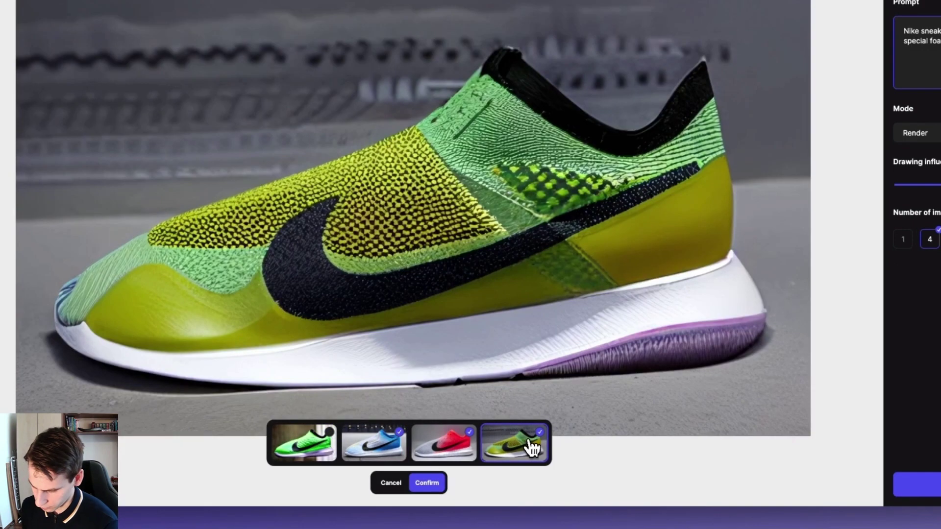
click(433, 486)
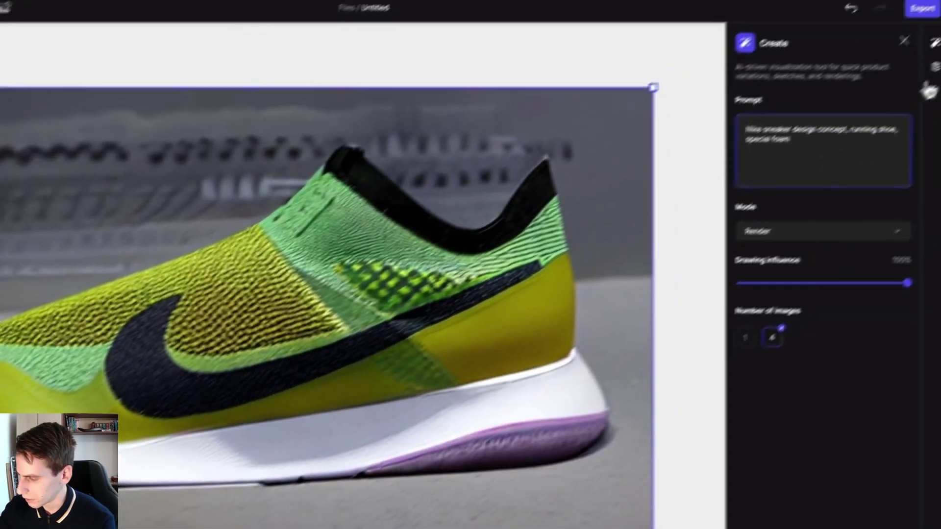
Move the red sneaker render's layer to the top of the layer stack and return to the Create settings.
click(931, 66)
mouse_move(719, 131)
mouse_down()
mouse_move(695, 117)
mouse_move(688, 208)
mouse_move(701, 122)
mouse_move(689, 141)
mouse_move(695, 185)
mouse_move(714, 130)
mouse_up()
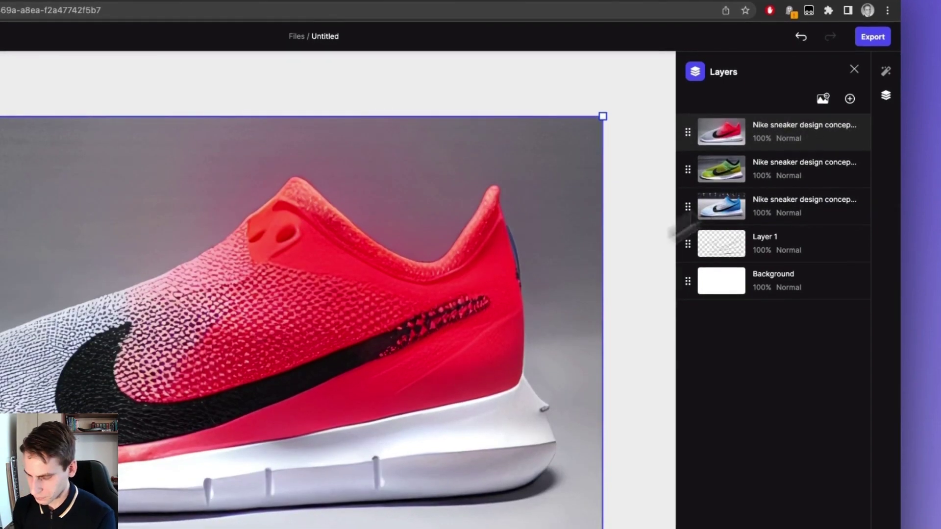
click(886, 72)
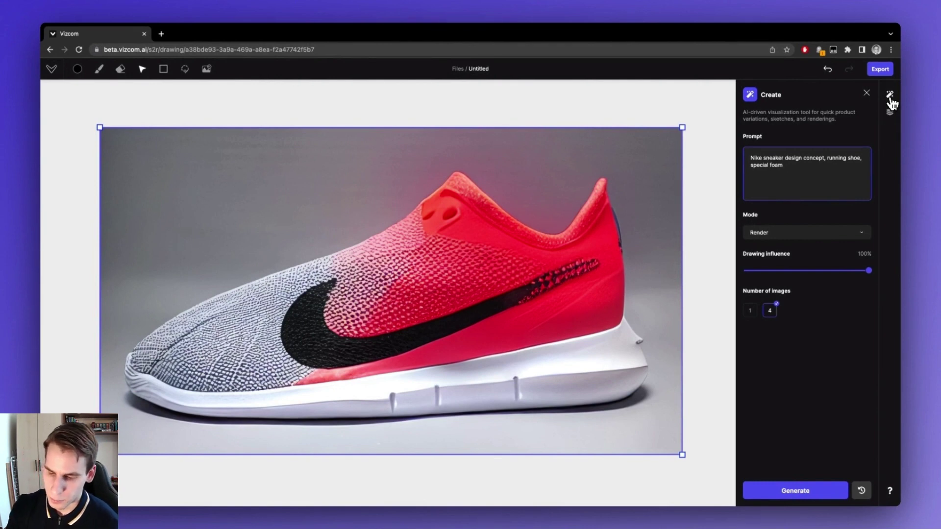
Lasso the red sneaker's entire sole and set the generation mode to Refine/Iterate.
click(185, 70)
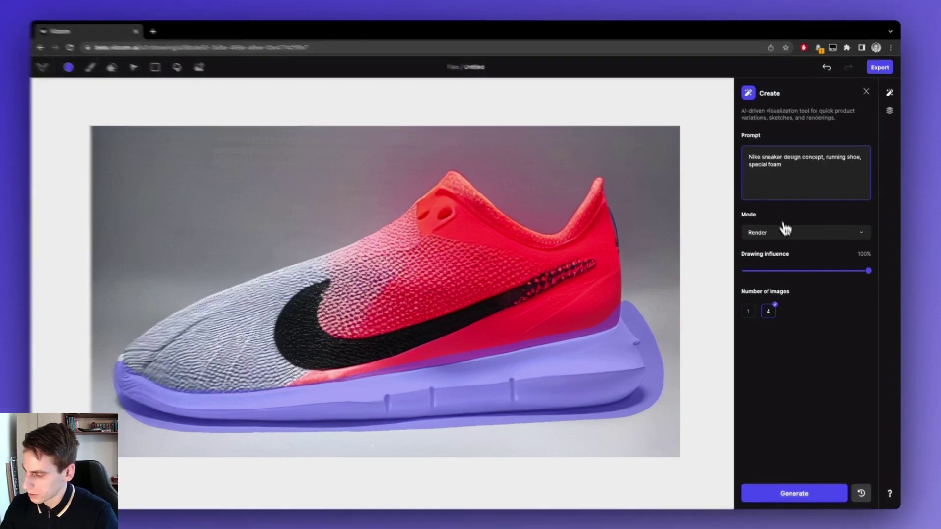
click(784, 231)
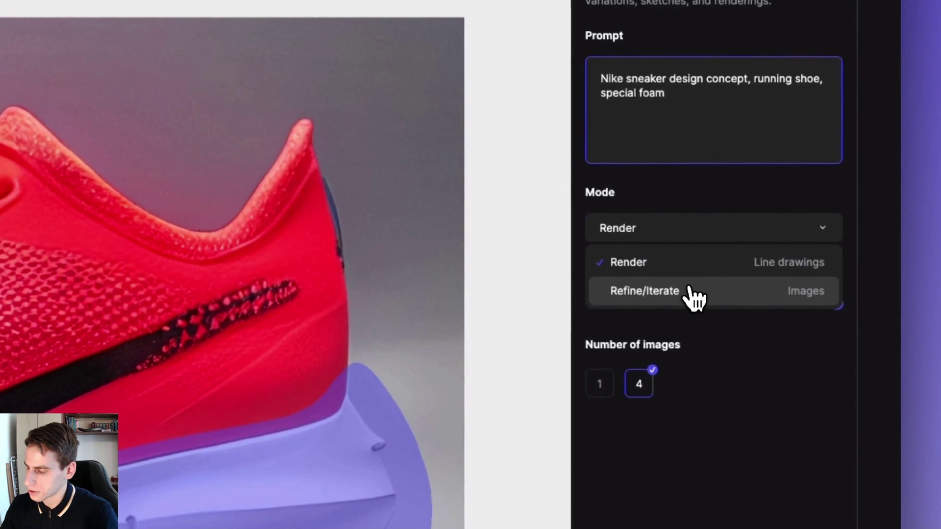
click(689, 290)
Set the drawing influence to 30% and generate four variations of the selected sole.
click(702, 304)
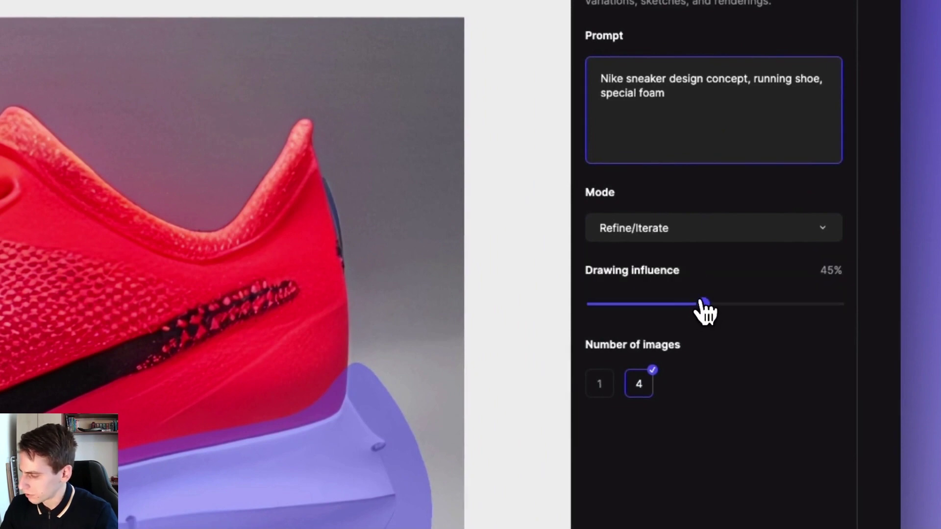
click(666, 305)
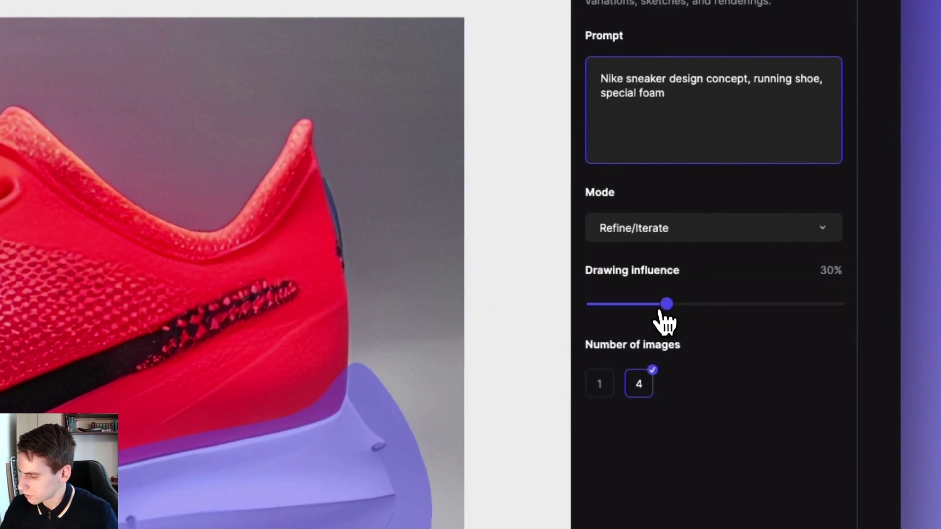
click(656, 305)
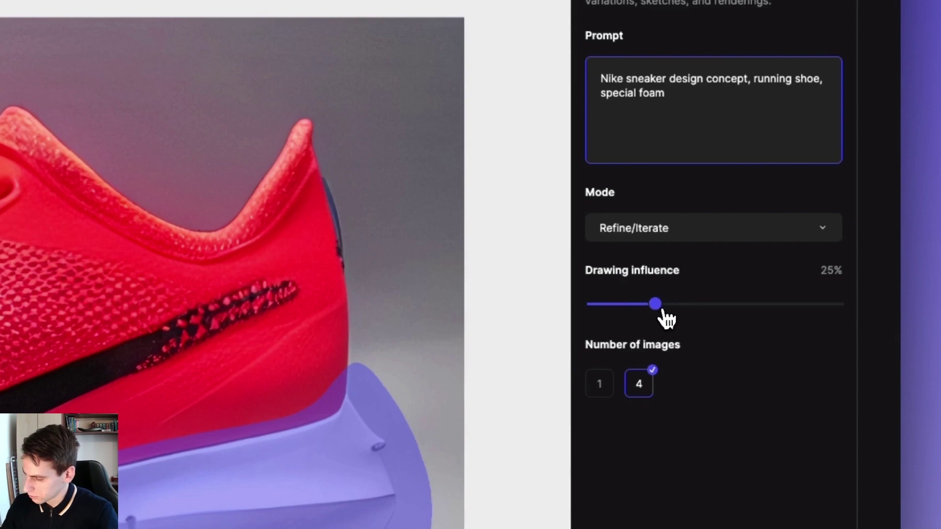
click(663, 309)
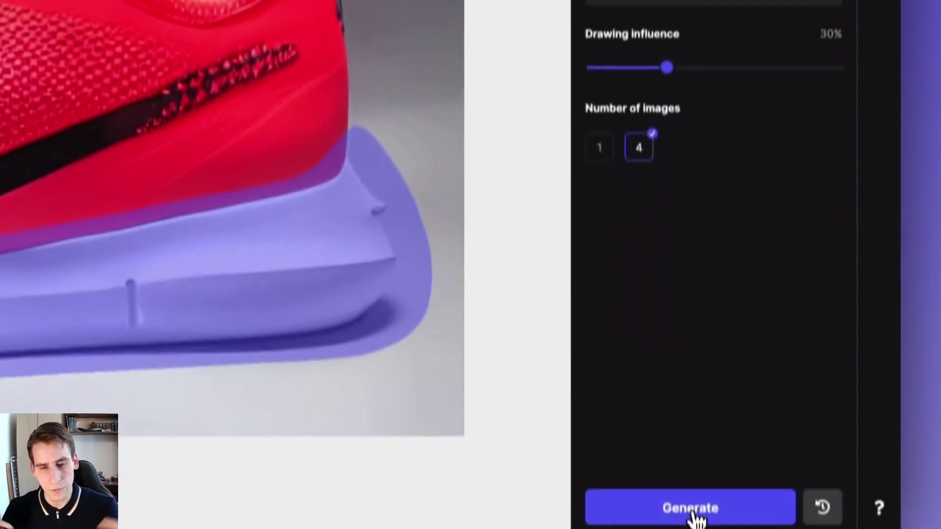
click(691, 509)
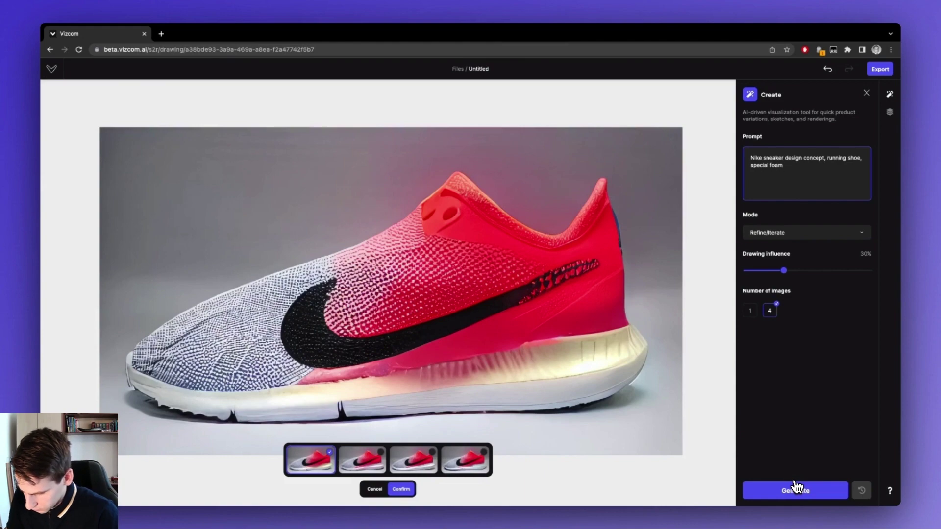
Compare the four generated sole variations and discard the whole batch.
click(362, 466)
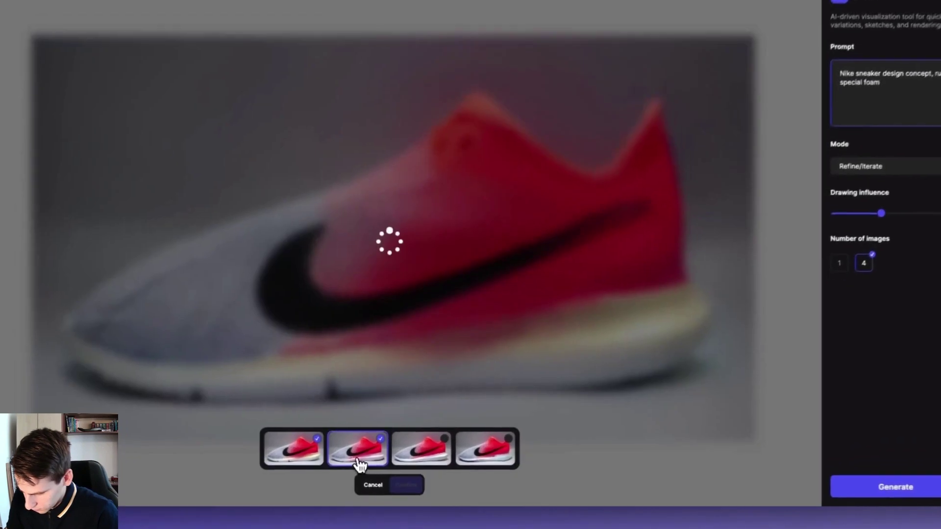
click(414, 468)
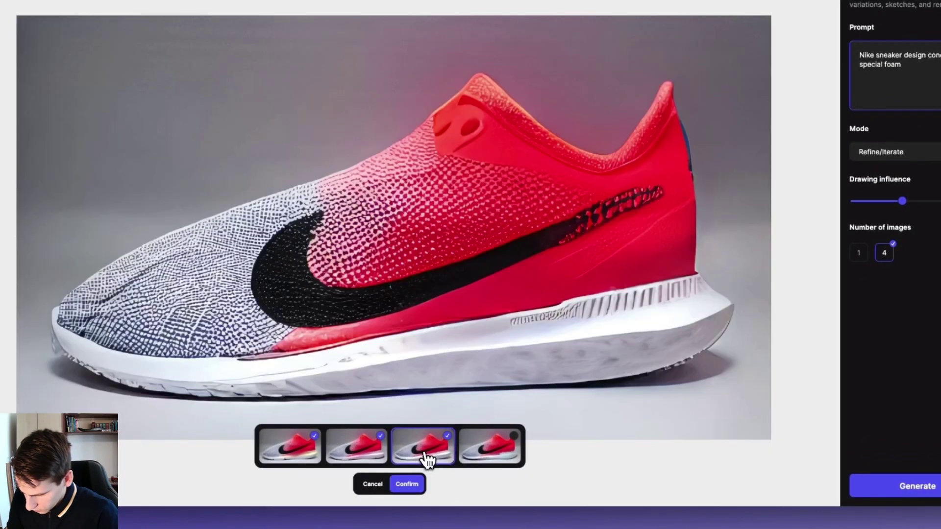
click(469, 458)
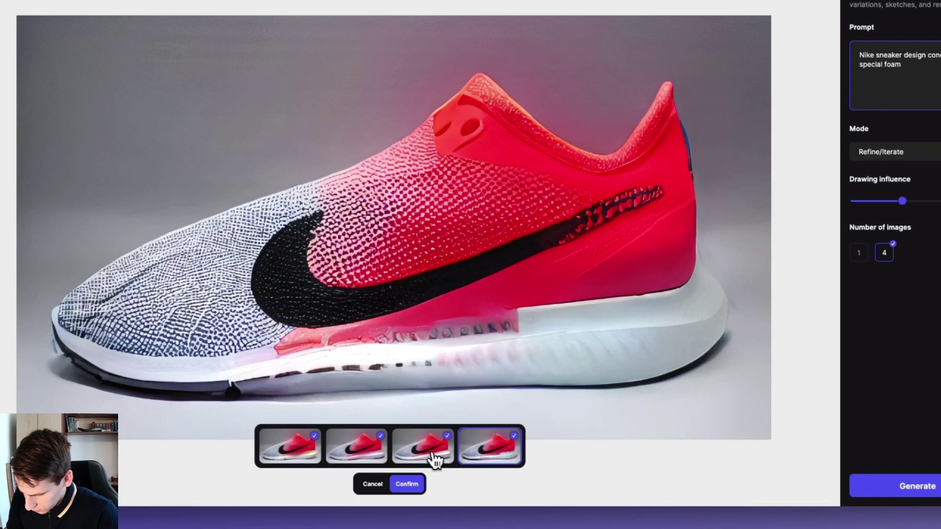
click(429, 461)
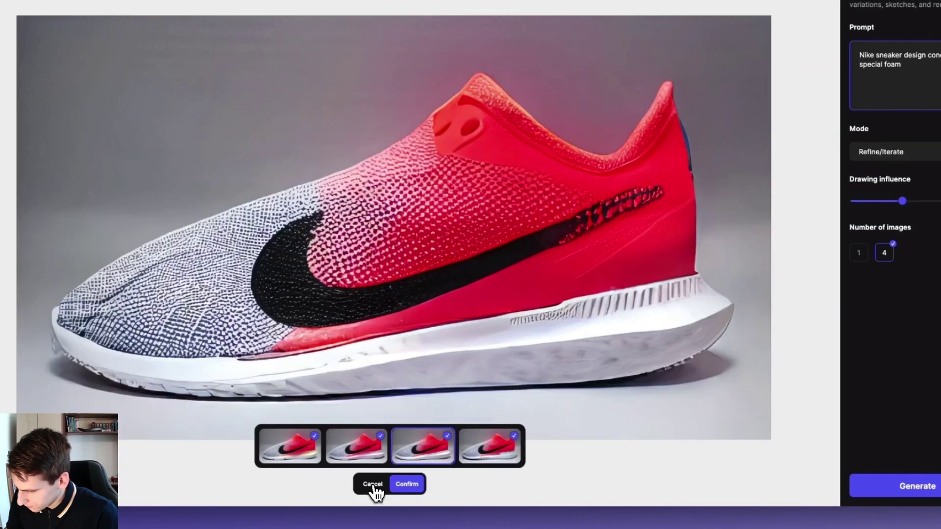
click(375, 486)
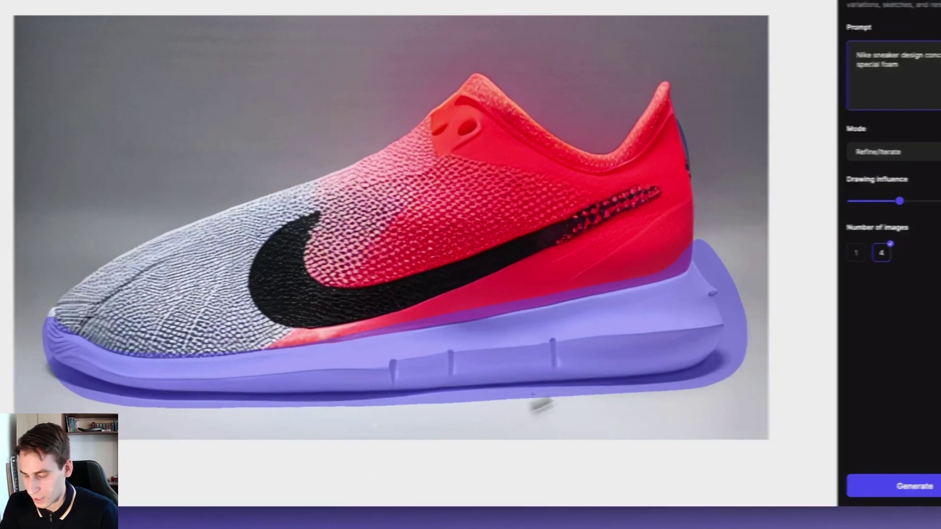
Regenerate four variations of the selected sole at 10% drawing influence, then review and confirm them.
drag(902, 201, 871, 202)
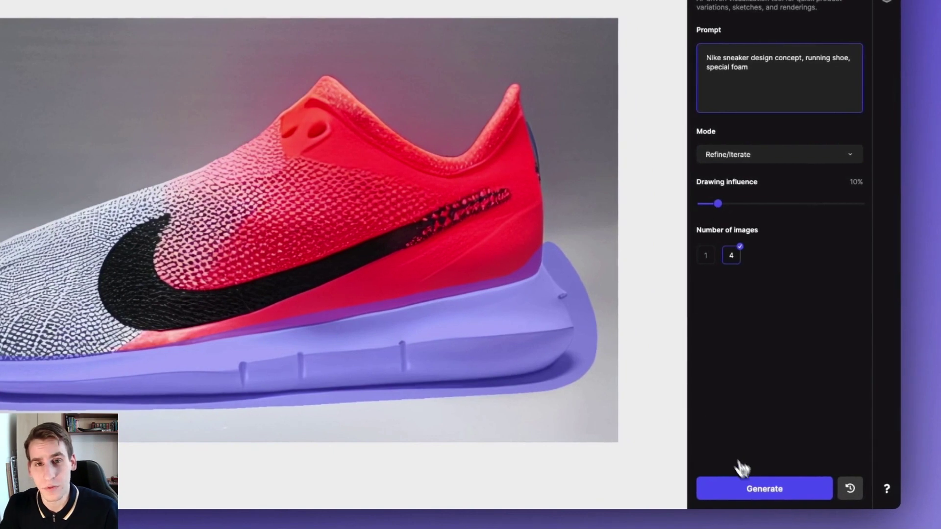
click(771, 496)
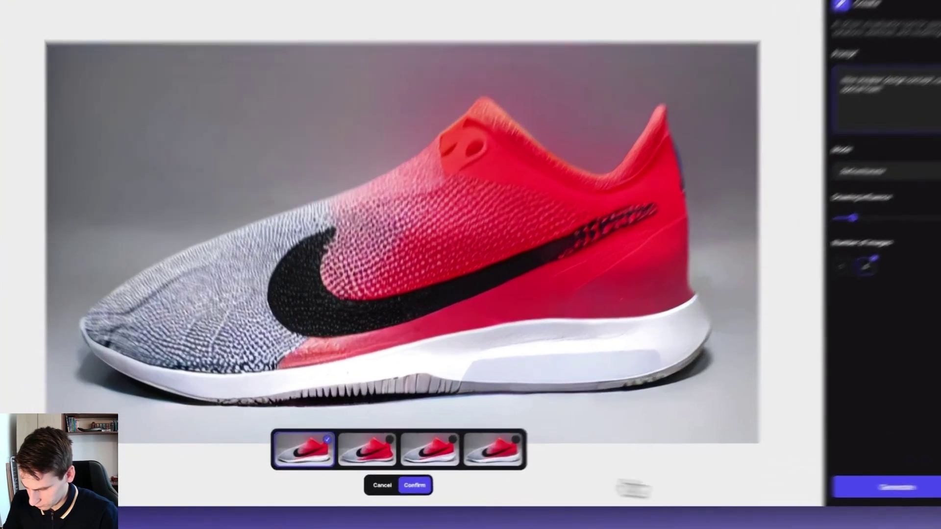
click(362, 465)
click(407, 468)
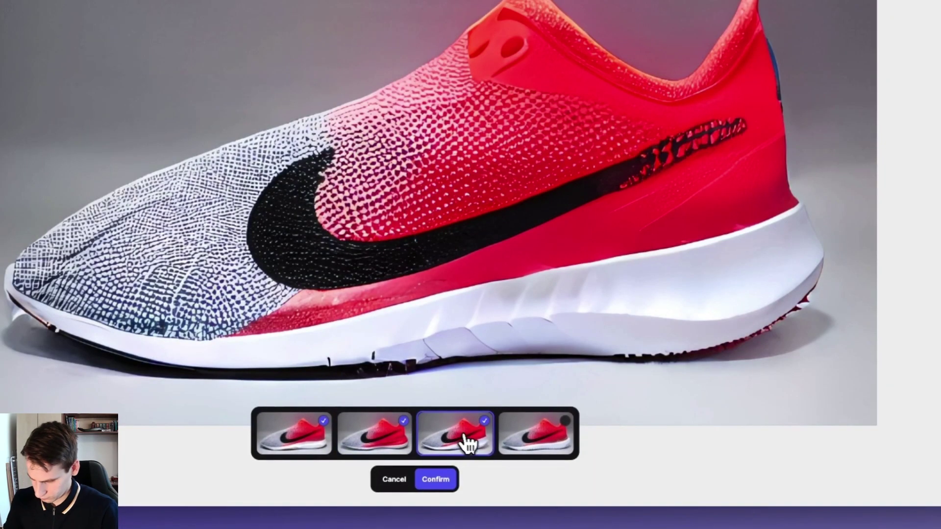
click(519, 440)
click(483, 447)
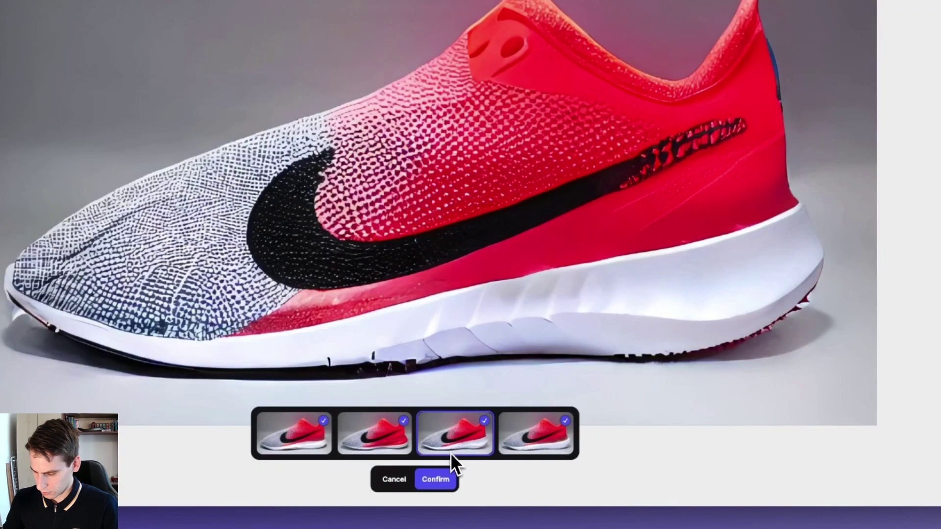
click(443, 480)
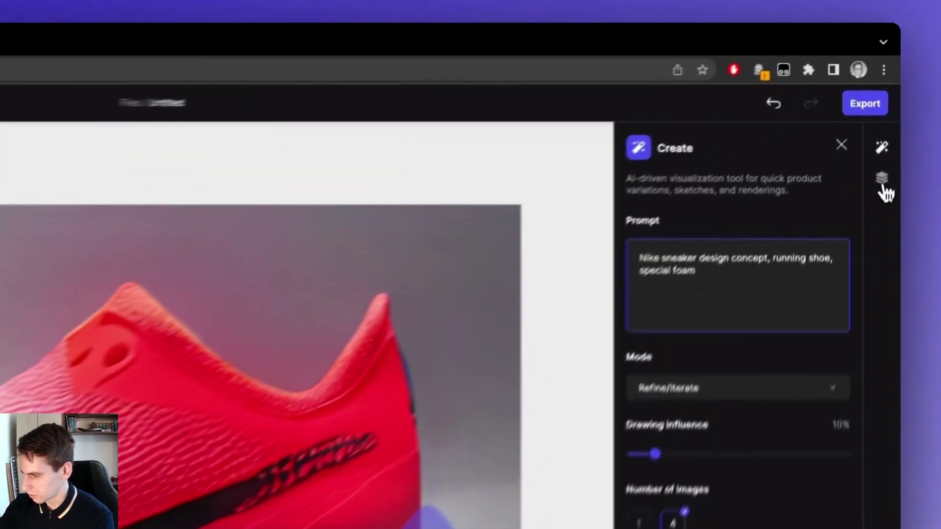
Open the generation history and examine the original sketch and renders of the May 1, 2023, 2:31 PM entry.
click(890, 112)
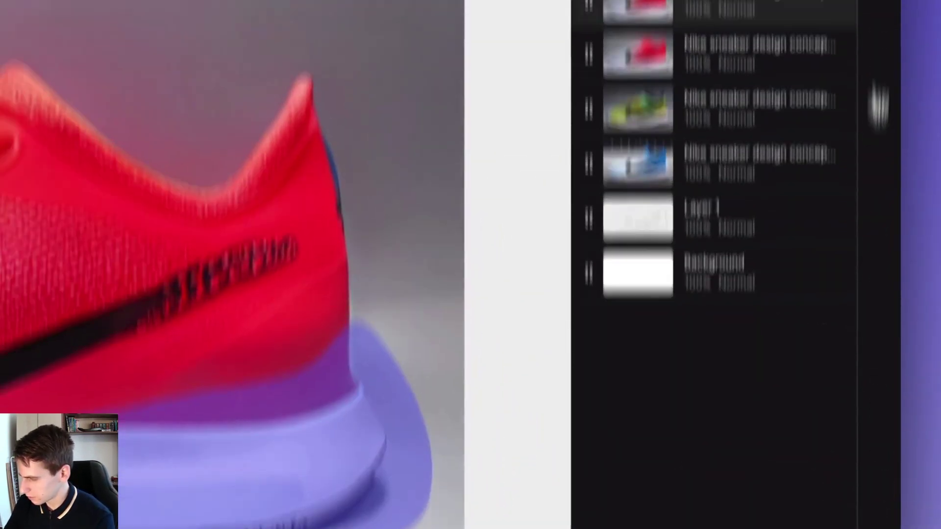
click(878, 128)
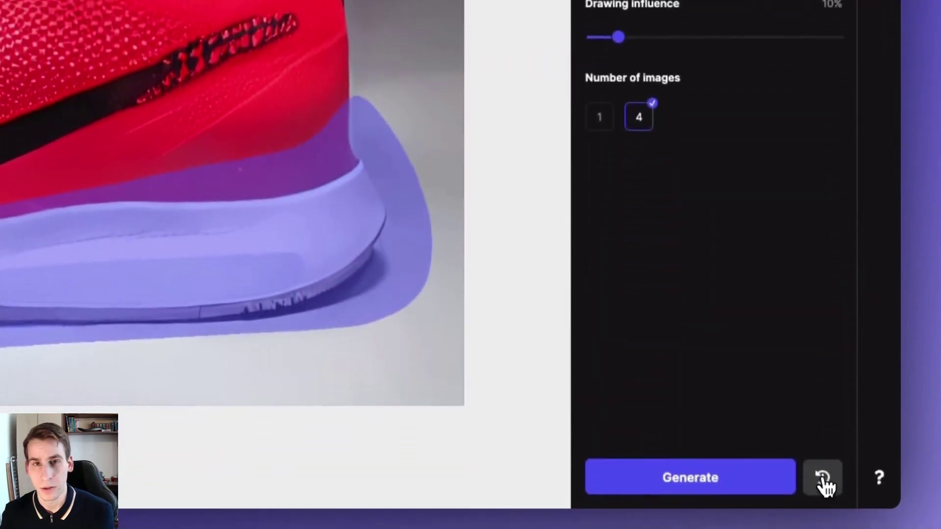
click(824, 478)
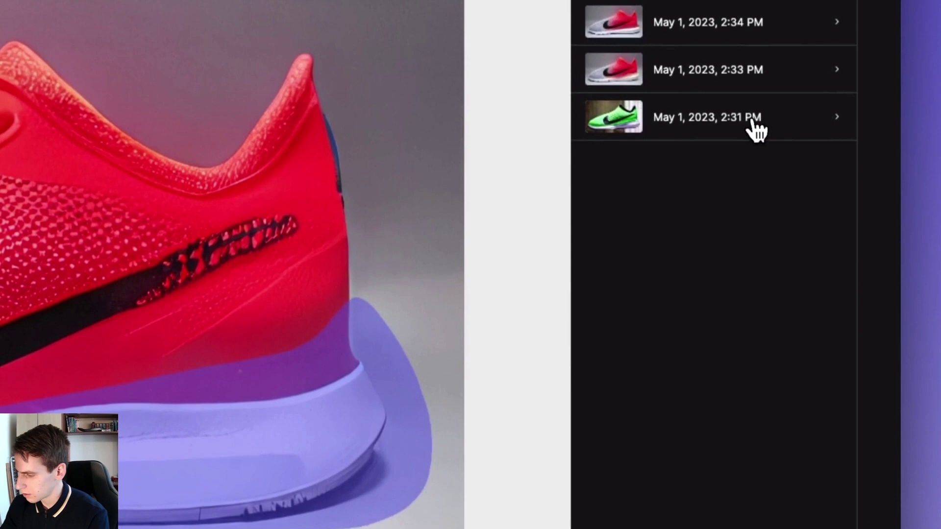
click(757, 123)
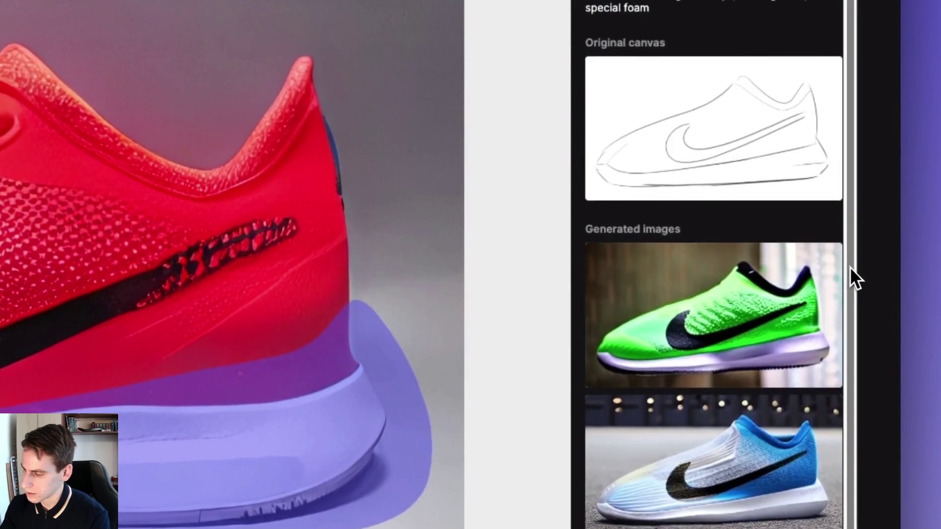
mouse_move(712, 131)
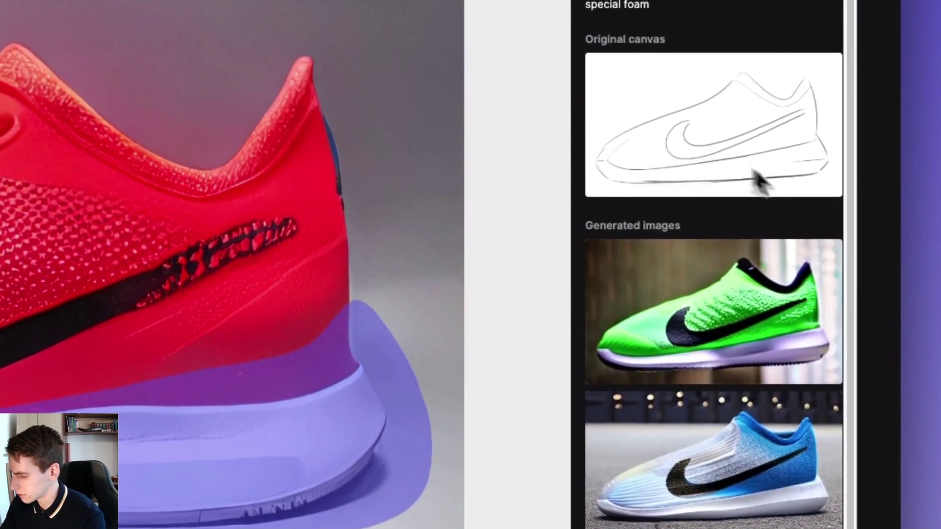
drag(846, 218, 848, 349)
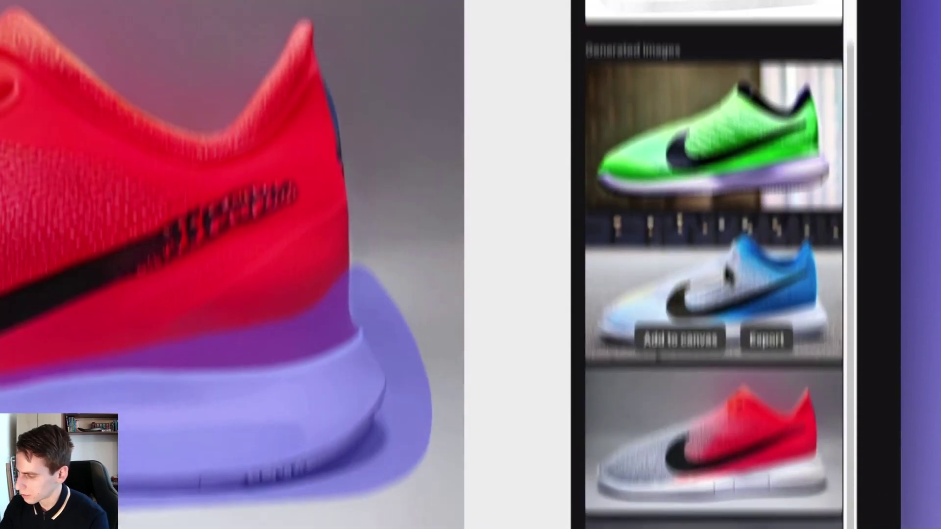
drag(849, 163, 850, 75)
click(608, 86)
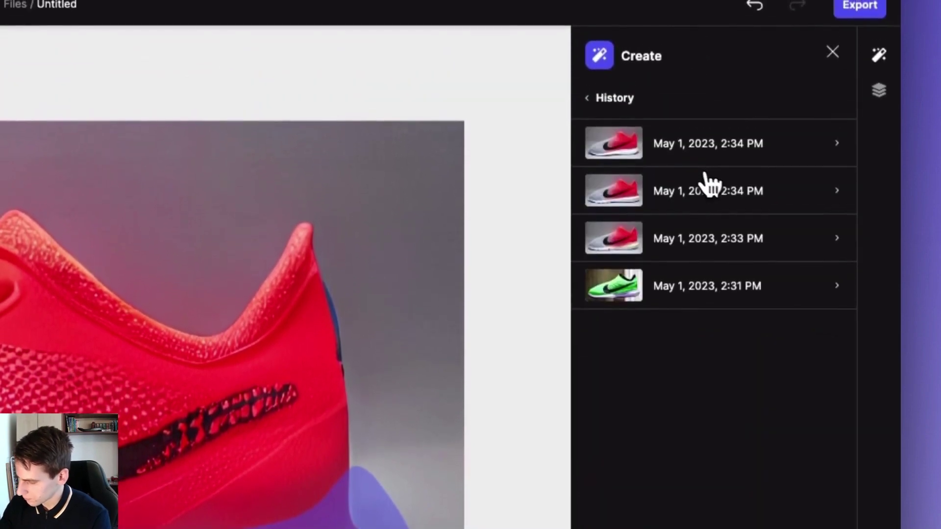
Open the latest 2:34 PM history entry and add its second generated image, with the red heel sole, to the canvas.
click(711, 144)
scroll(846, 294, down, 3)
scroll(843, 315, down, 1)
mouse_move(756, 375)
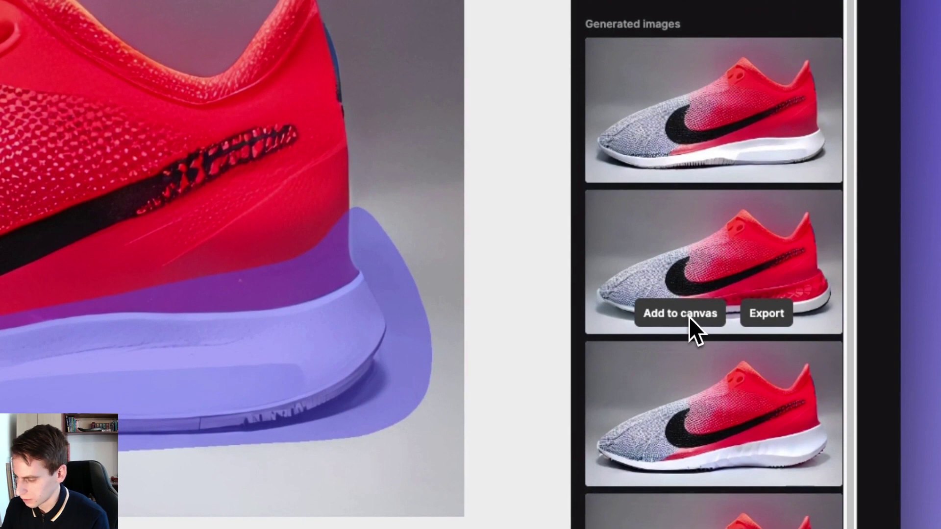
click(686, 324)
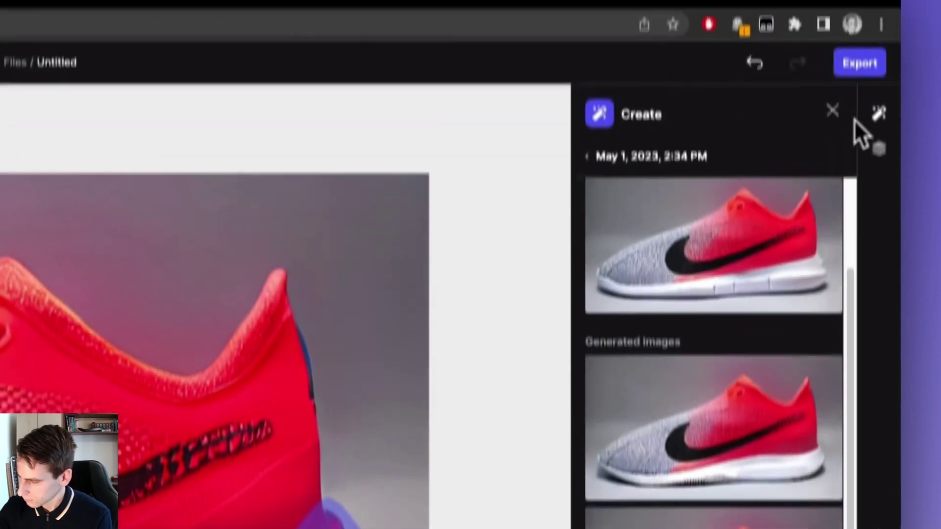
Hide the topmost layer, which holds the render added from the history.
click(878, 199)
click(878, 166)
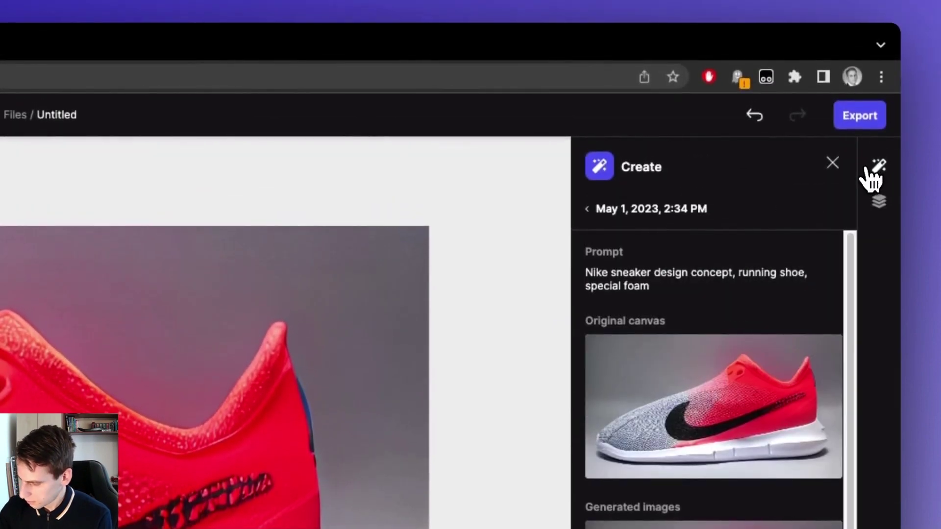
click(878, 201)
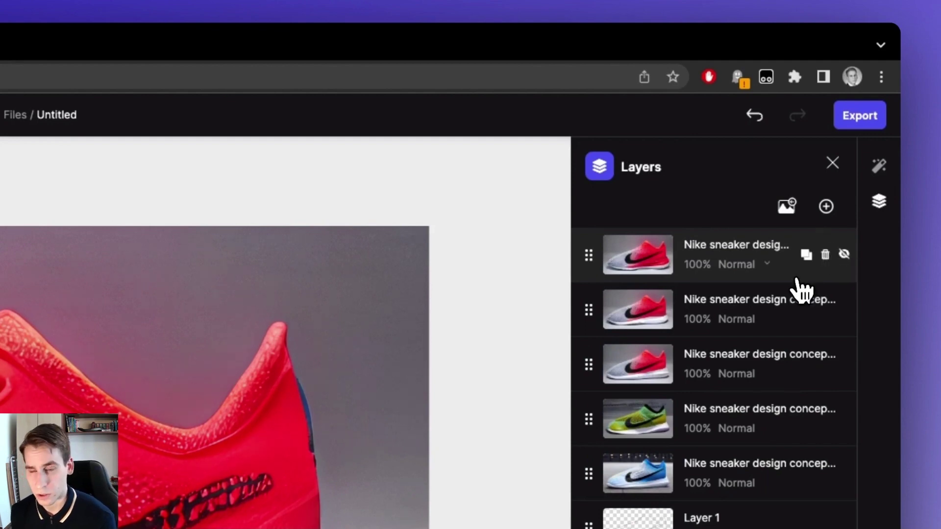
click(878, 169)
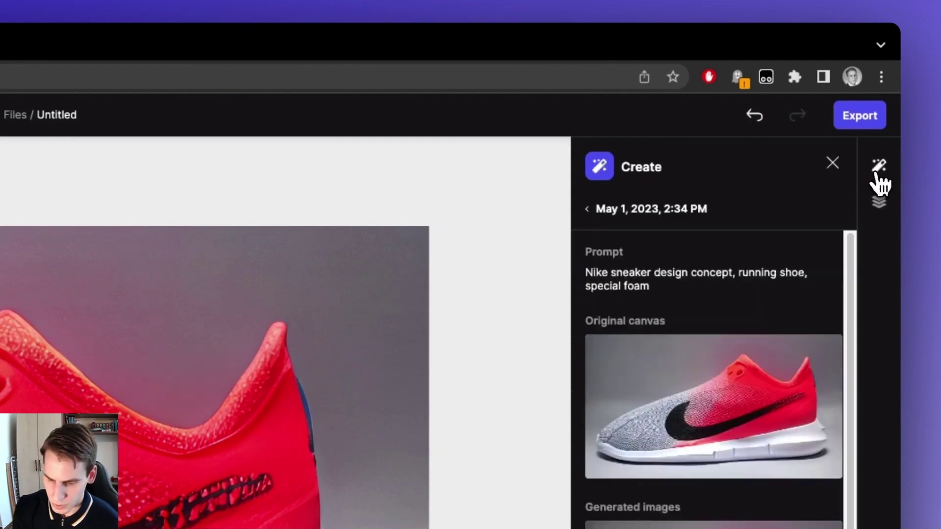
click(877, 202)
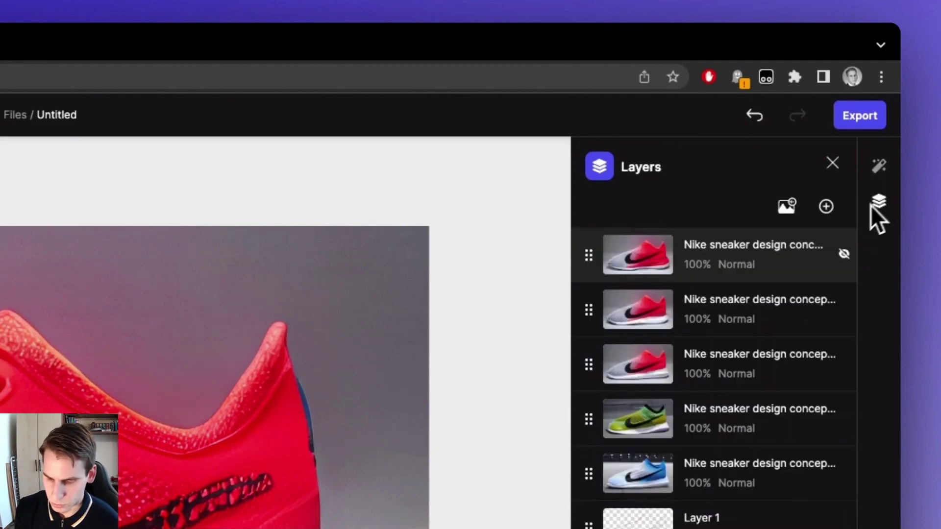
click(839, 254)
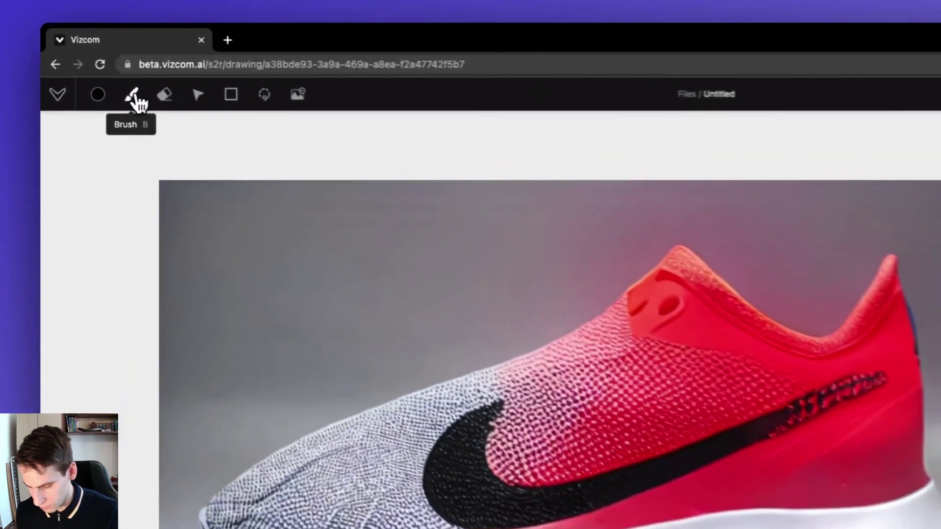
Brush a black arch-shaped area into the underside of the white sole at midfoot.
click(99, 69)
drag(137, 154, 177, 154)
click(102, 98)
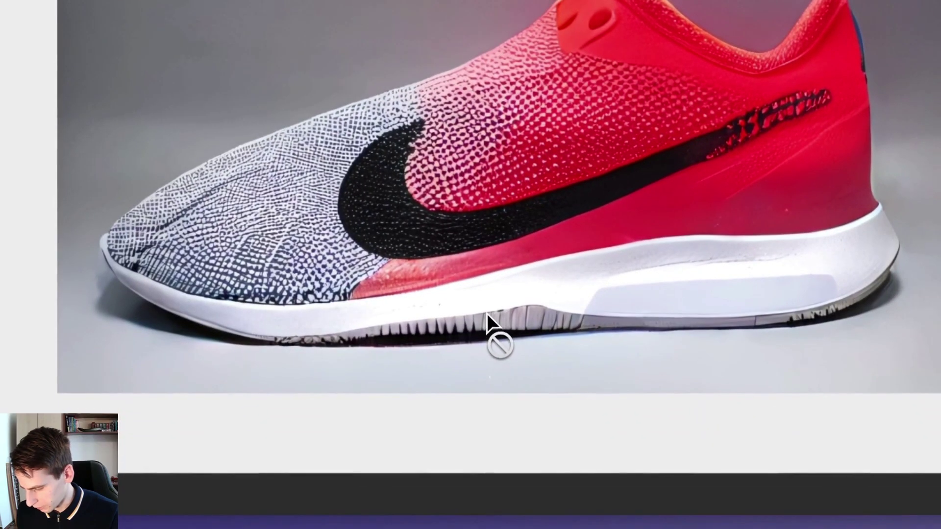
mouse_move(469, 338)
mouse_down()
mouse_move(525, 294)
mouse_move(578, 296)
mouse_move(629, 322)
mouse_move(293, 343)
mouse_up()
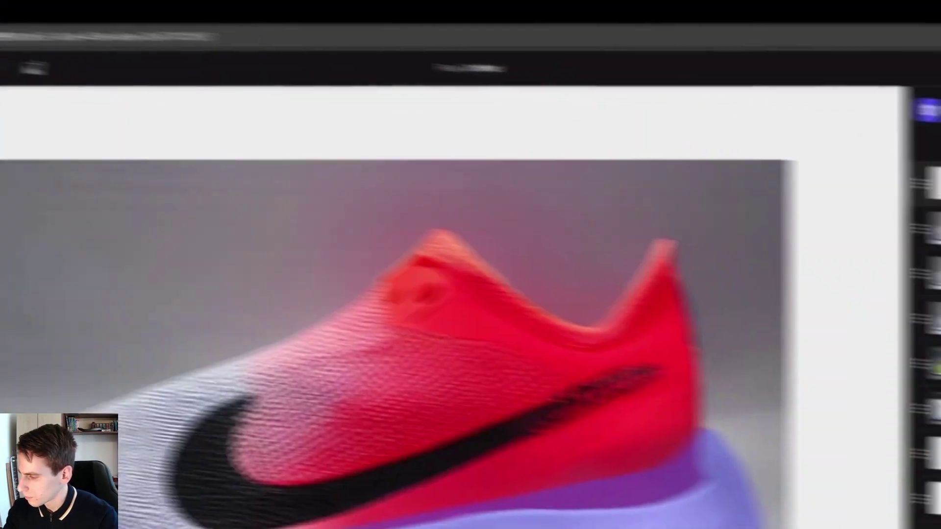
Return to the Create settings, set the drawing influence to 70% and generate four variations of the painted sole.
click(904, 85)
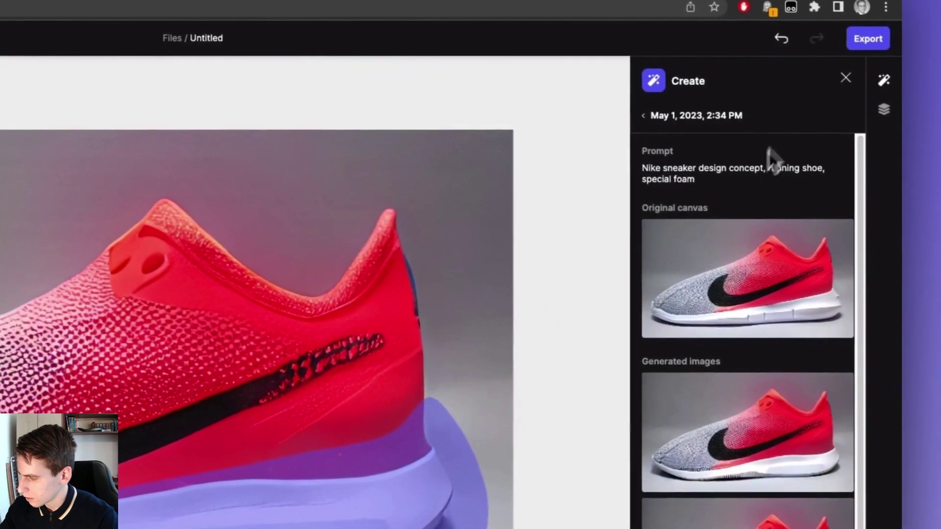
click(847, 79)
click(883, 80)
click(752, 112)
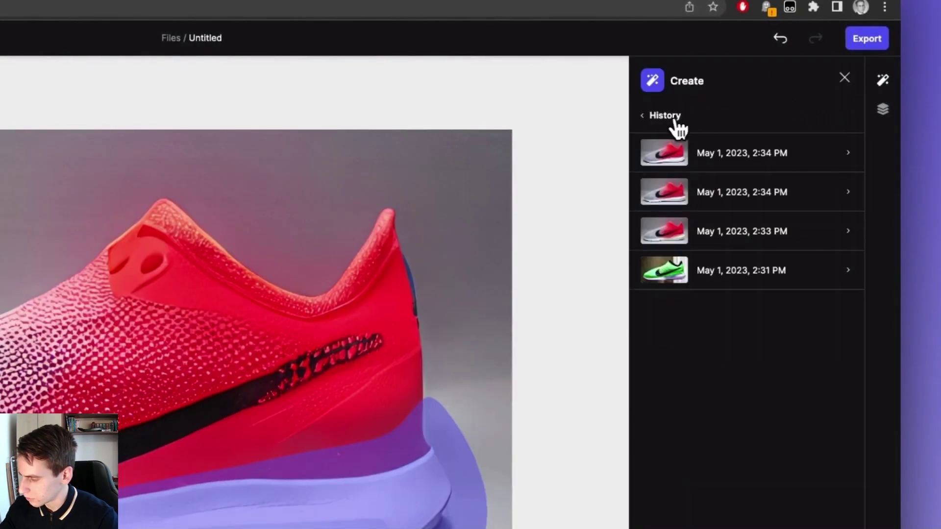
click(666, 118)
drag(667, 371, 750, 372)
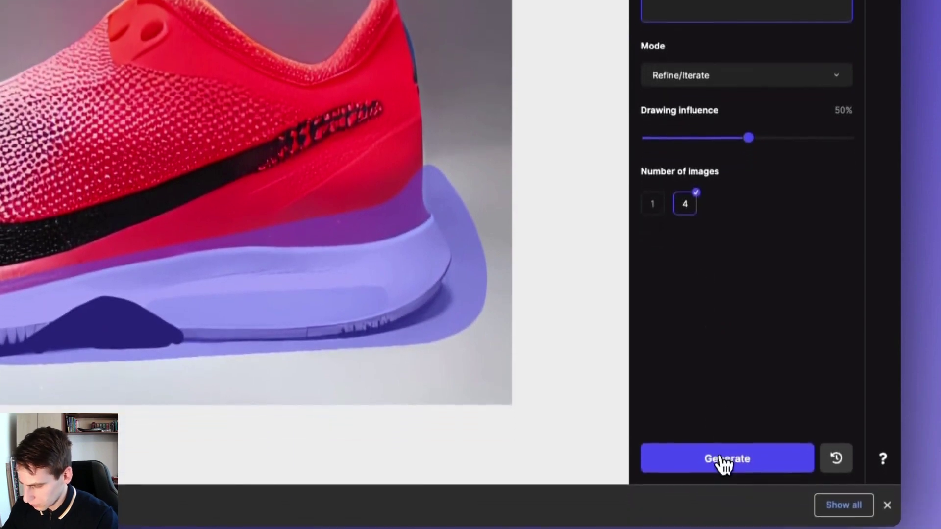
click(714, 460)
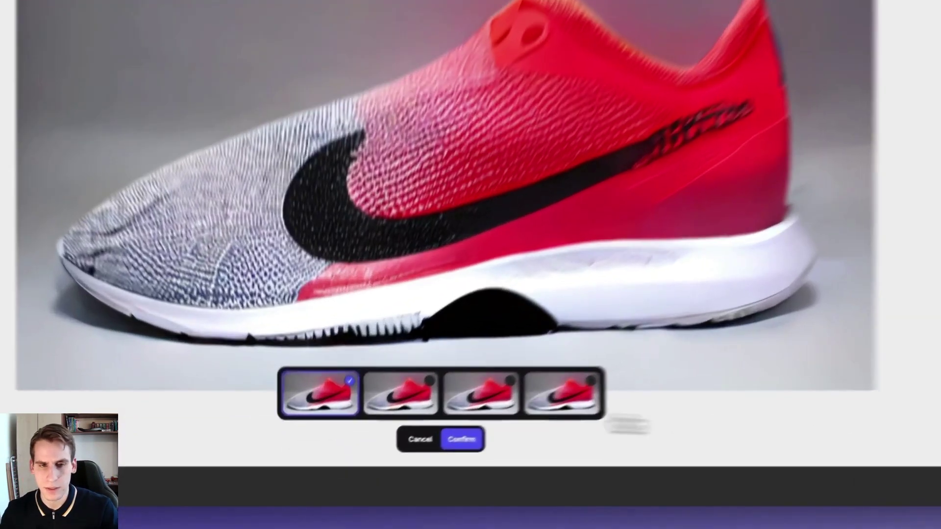
Review the four black-arch sole variations and keep the one with the grey tread strip under the heel.
click(377, 441)
click(409, 441)
click(602, 380)
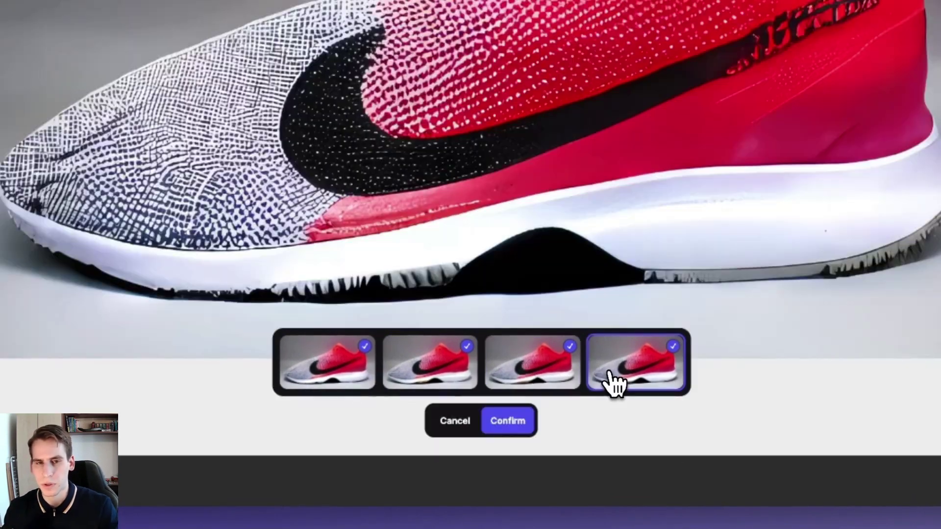
click(499, 374)
click(396, 376)
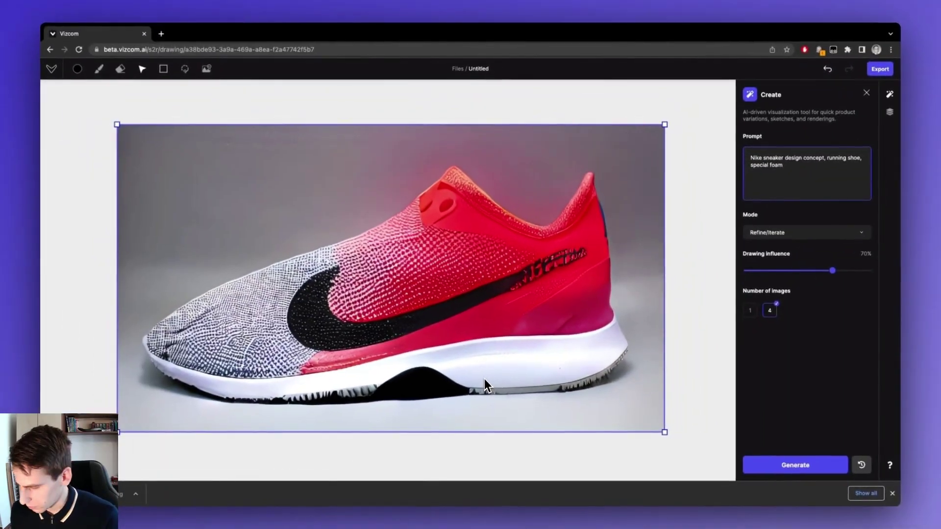
Brush a red pull-tab loop rising above the sneaker's heel collar.
key(b)
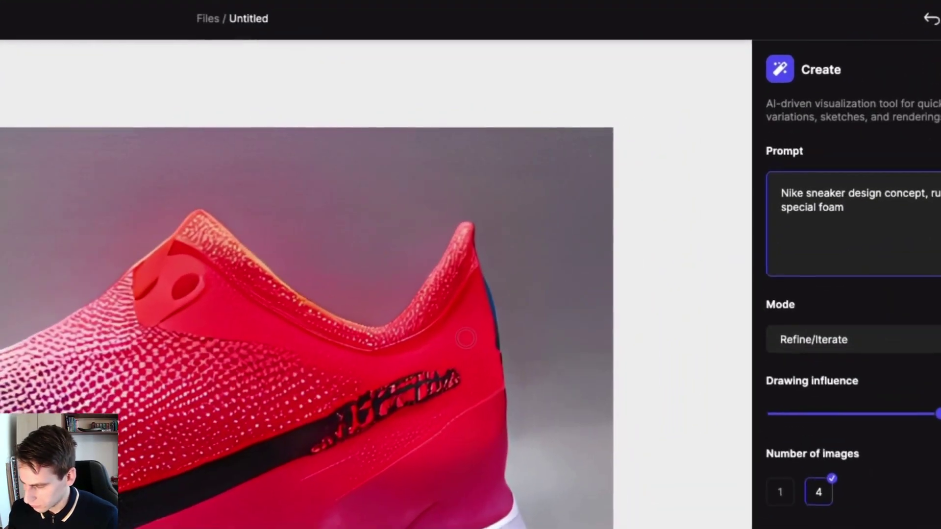
drag(571, 196, 596, 145)
mouse_move(432, 252)
mouse_down()
mouse_move(485, 303)
mouse_move(453, 211)
mouse_move(478, 270)
mouse_up()
drag(486, 311, 512, 200)
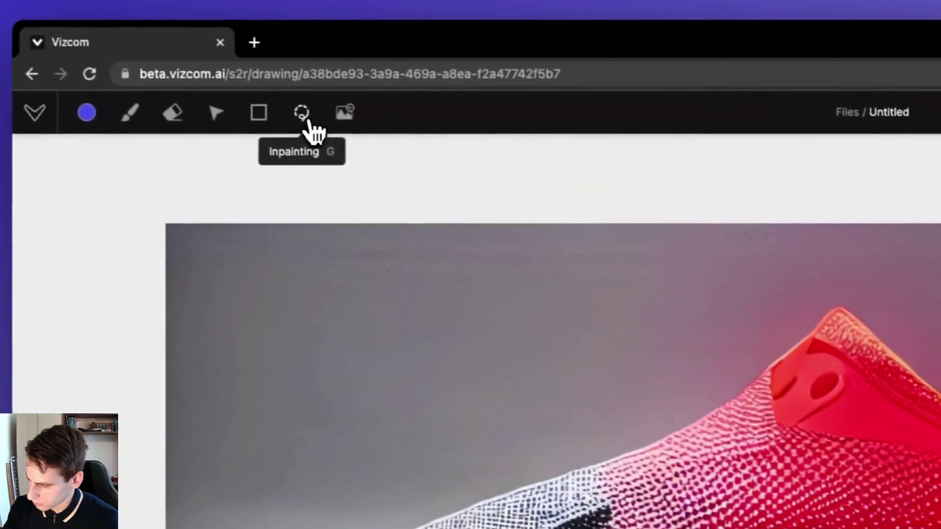
Lasso the red pull-tab loop along the heel collar's edge as the inpainting area.
click(301, 112)
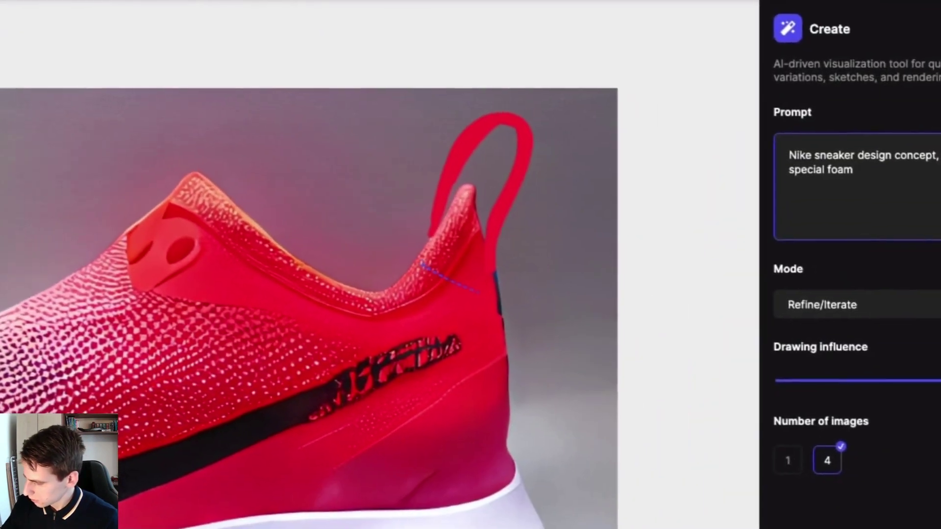
mouse_move(475, 292)
mouse_down()
mouse_move(539, 162)
mouse_move(511, 240)
mouse_move(480, 284)
mouse_move(502, 231)
mouse_up()
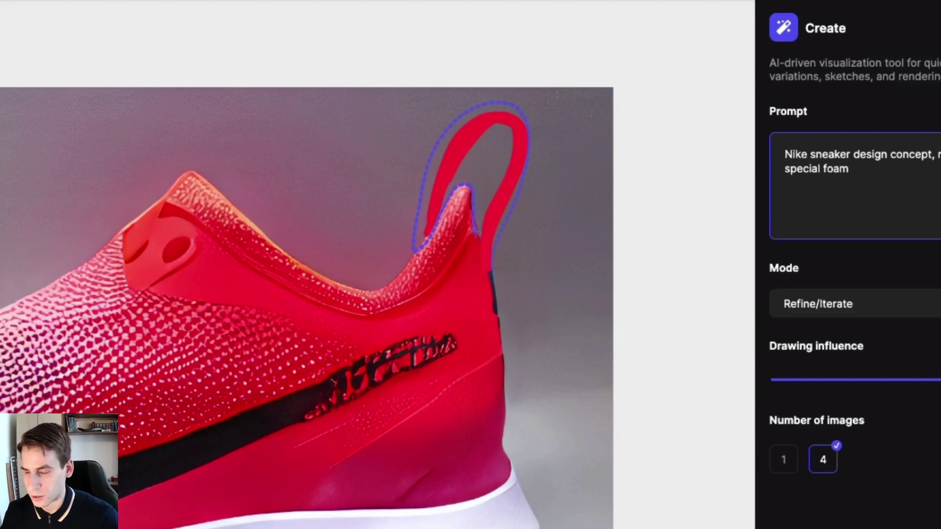
drag(488, 270, 488, 271)
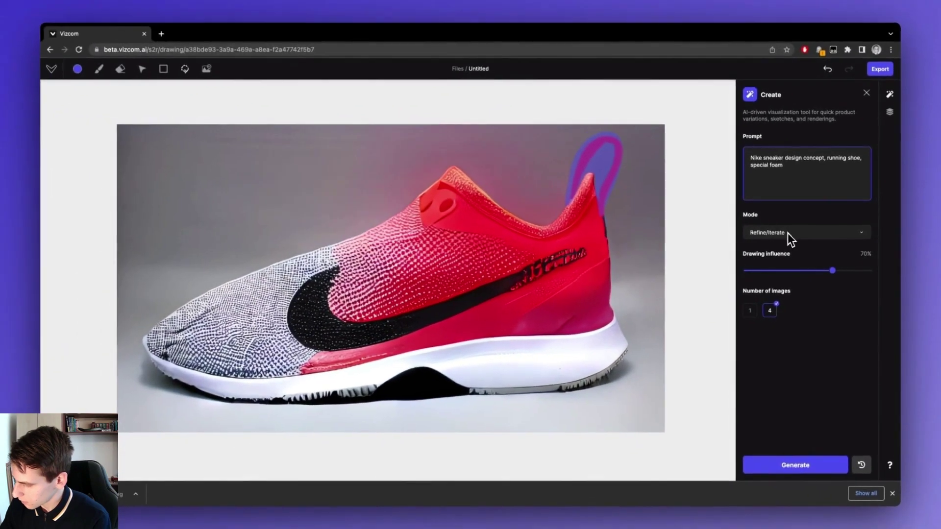
Generate a single refined image of the selected pull-tab loop at 60% drawing influence and confirm it.
drag(784, 273, 804, 273)
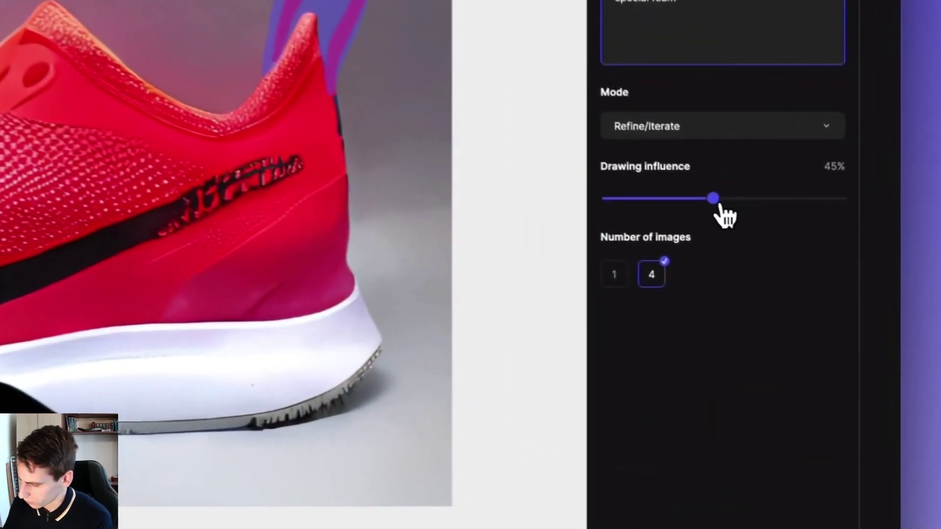
drag(721, 206, 753, 212)
click(618, 272)
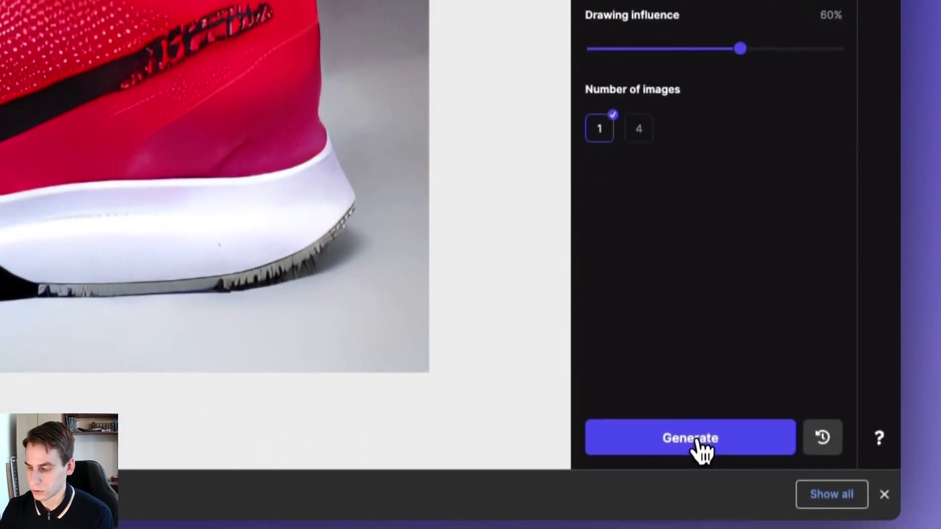
click(692, 431)
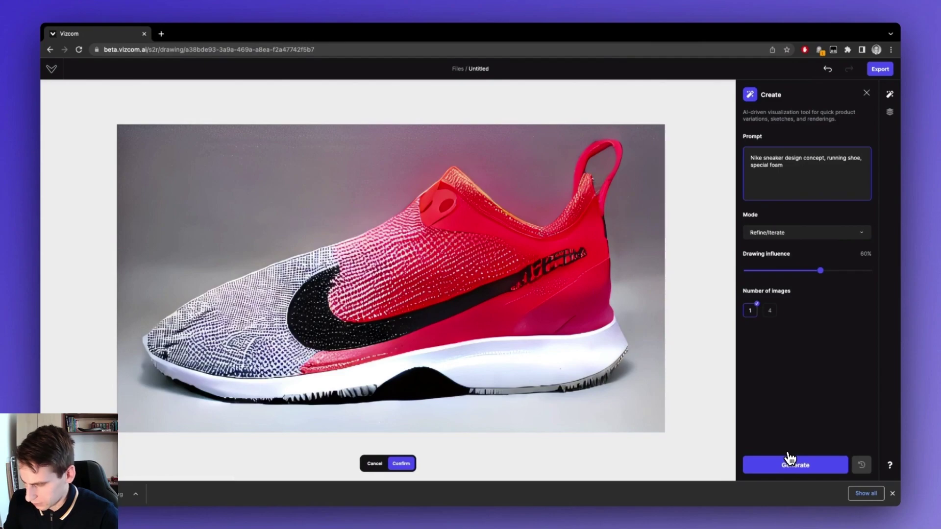
click(401, 465)
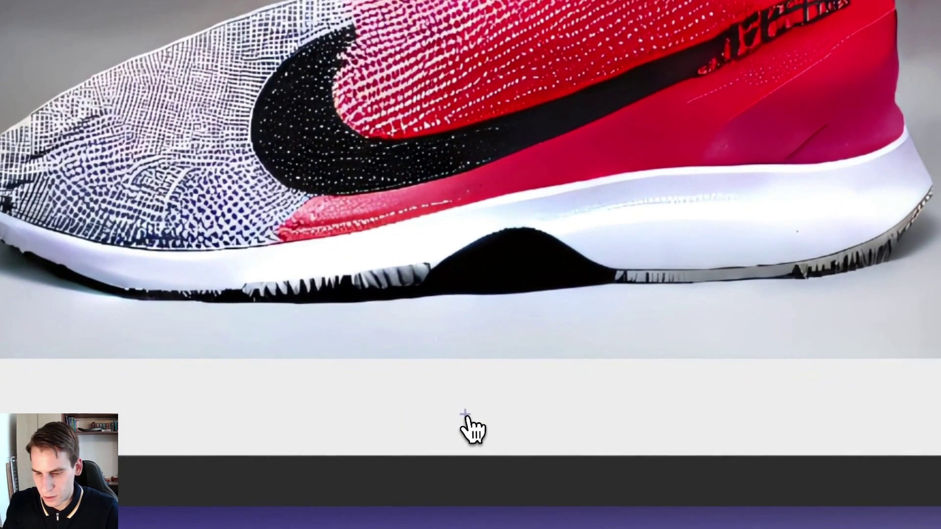